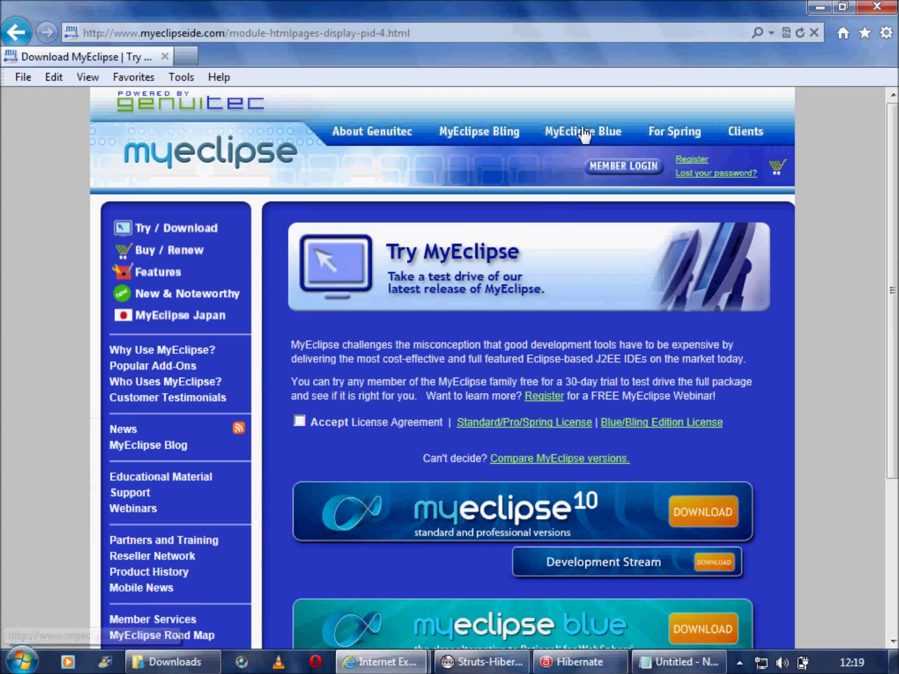
Accept the license agreement and open the downloads page for MyEclipse 10 standard and professional versions
{"action": "scroll", "coordinate": [601, 327], "scroll_direction": "down", "scroll_amount": 3}
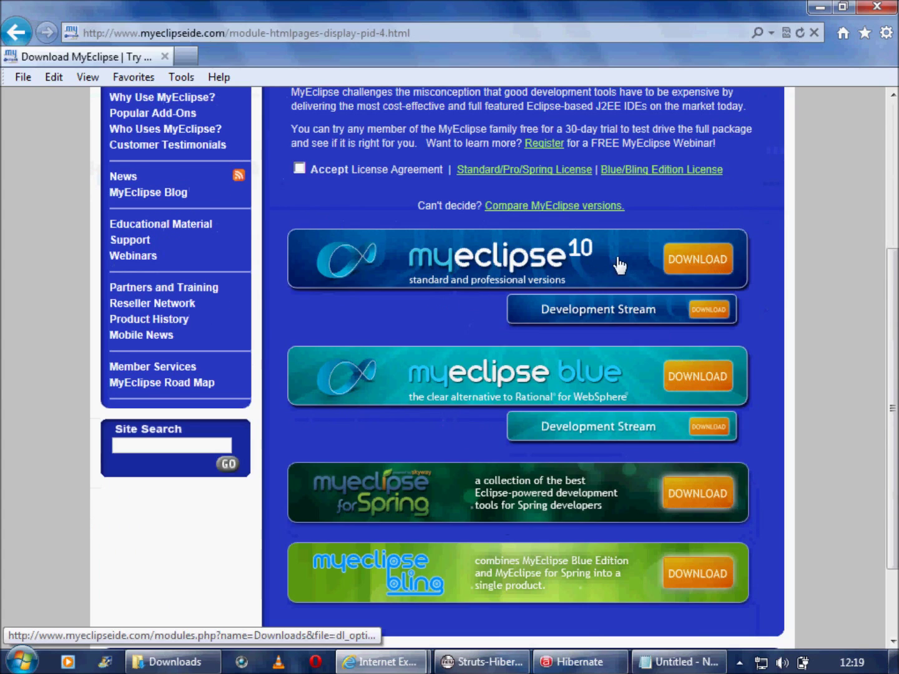
{"action": "scroll", "coordinate": [422, 398], "scroll_direction": "down", "scroll_amount": 1}
{"action": "scroll", "coordinate": [420, 399], "scroll_direction": "up", "scroll_amount": 1}
{"action": "scroll", "coordinate": [420, 399], "scroll_direction": "up", "scroll_amount": 1}
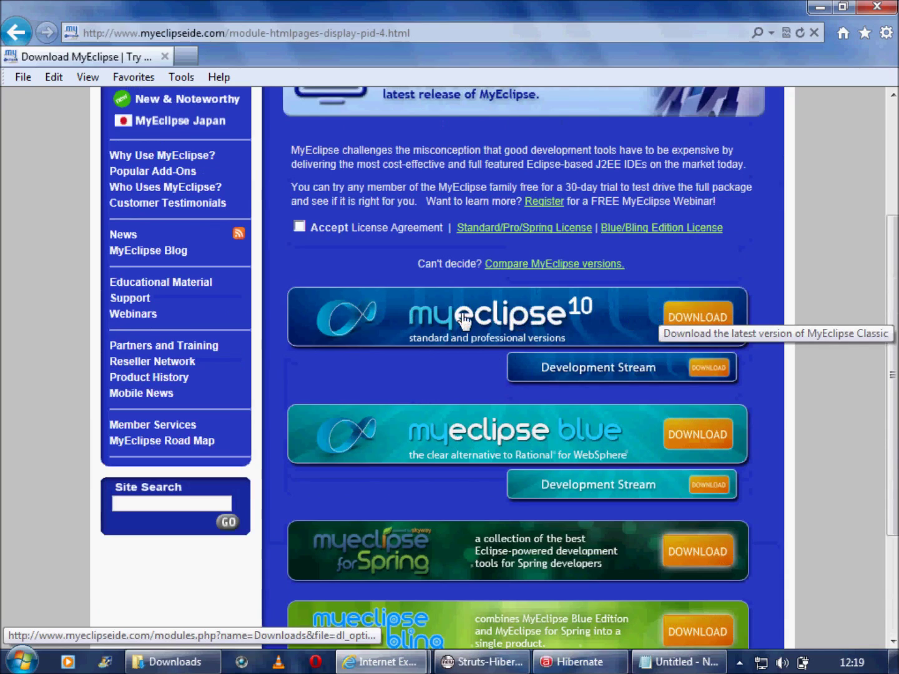
{"action": "left_click", "coordinate": [694, 323]}
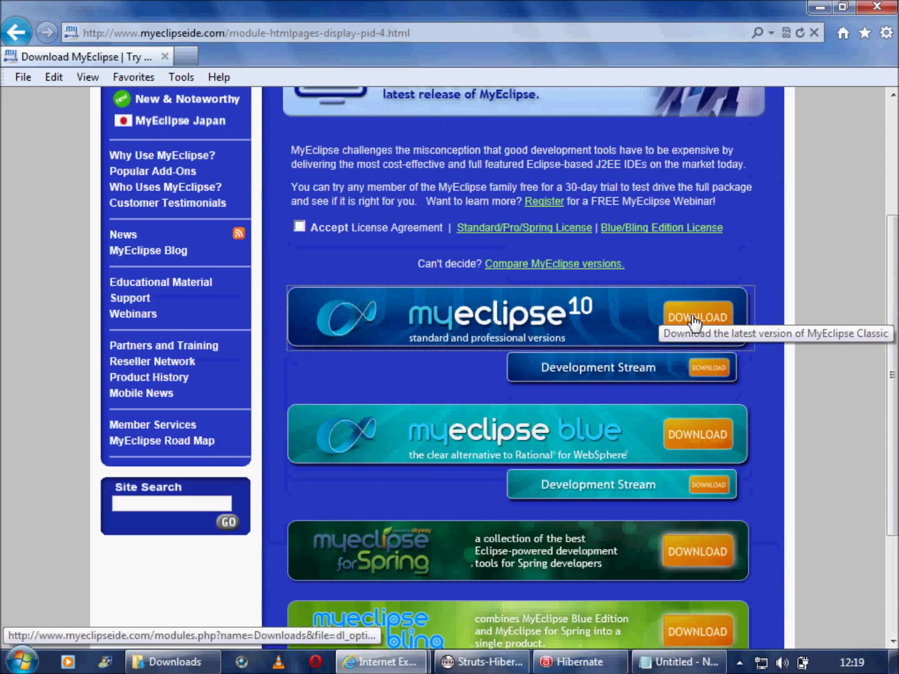
{"action": "left_click", "coordinate": [299, 224]}
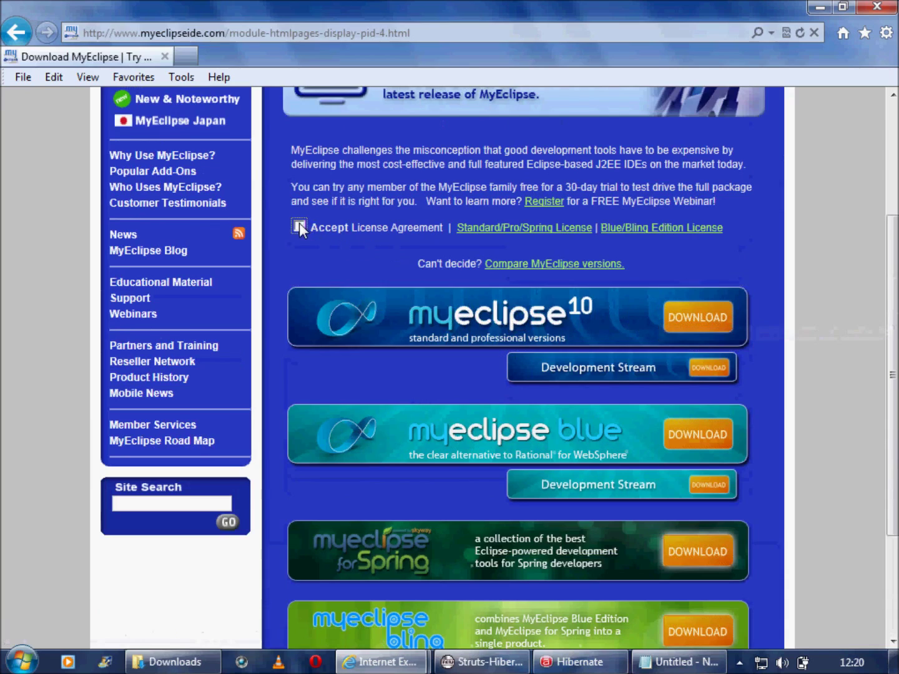
{"action": "left_click", "coordinate": [694, 322]}
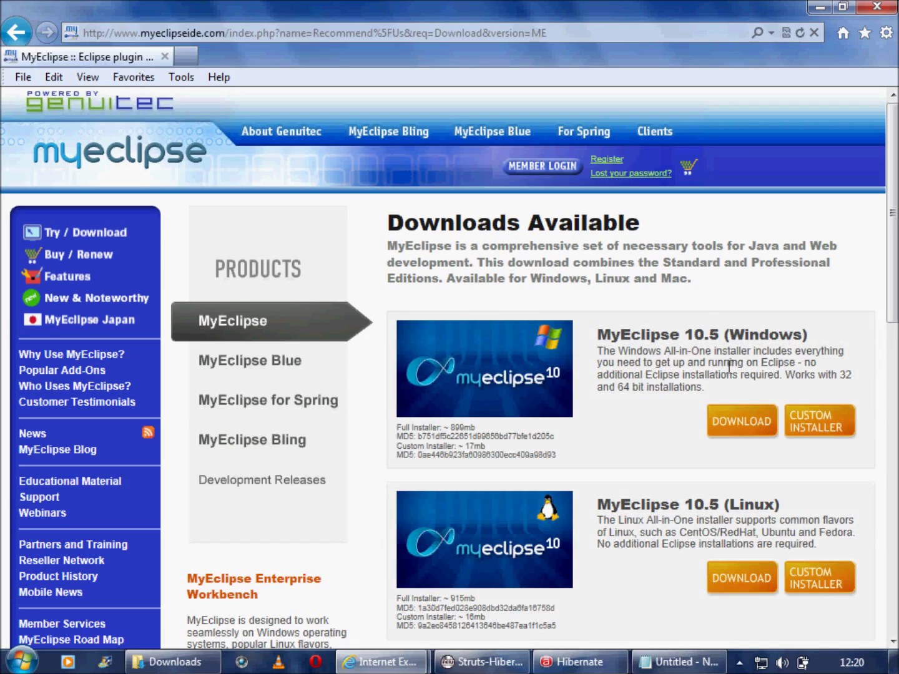
Review the MyEclipse 10.5 installers, request the full Windows download, and dismiss the prompt to run or save it
{"action": "scroll", "coordinate": [729, 367], "scroll_direction": "down", "scroll_amount": 3}
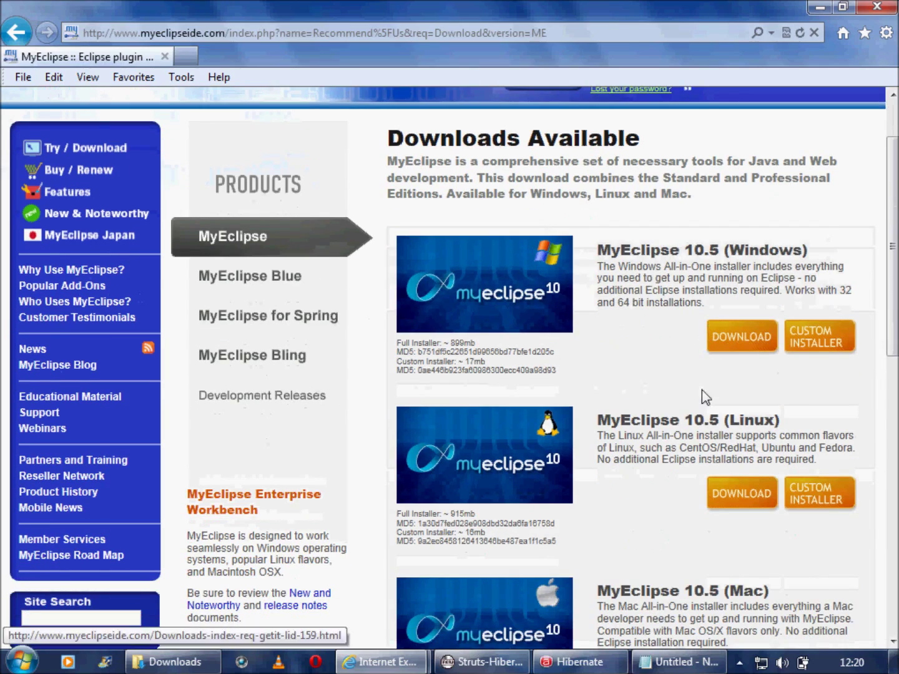
{"action": "scroll", "coordinate": [706, 443], "scroll_direction": "down", "scroll_amount": 7}
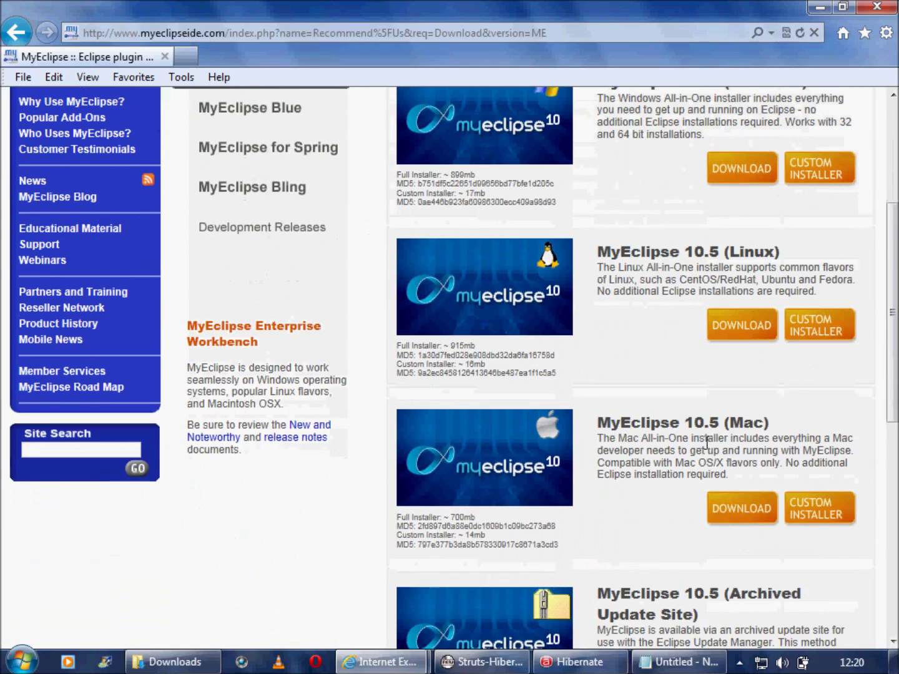
{"action": "scroll", "coordinate": [608, 454], "scroll_direction": "down", "scroll_amount": 5}
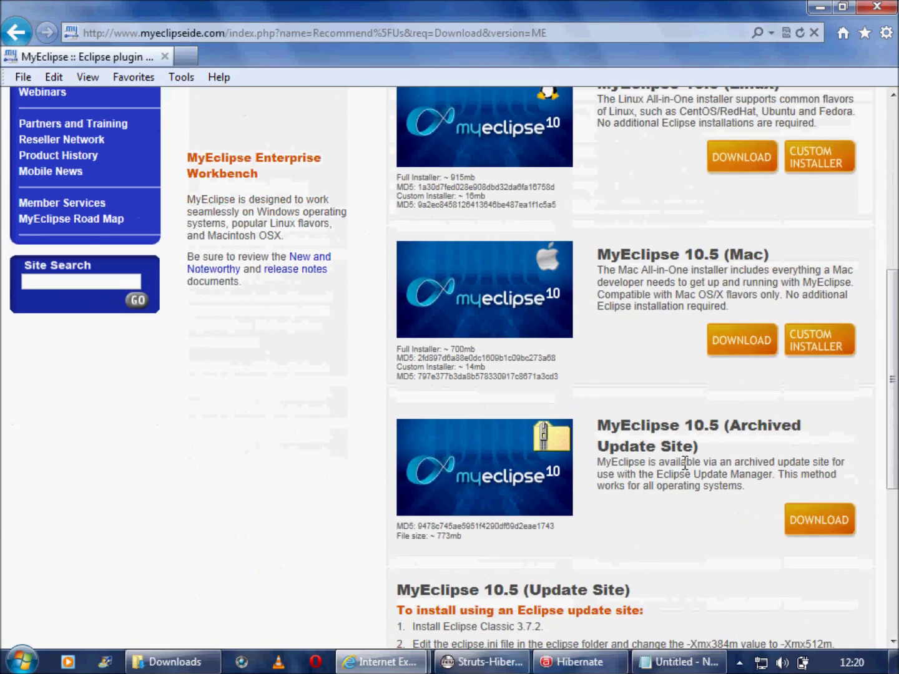
{"action": "scroll", "coordinate": [685, 462], "scroll_direction": "down", "scroll_amount": 3}
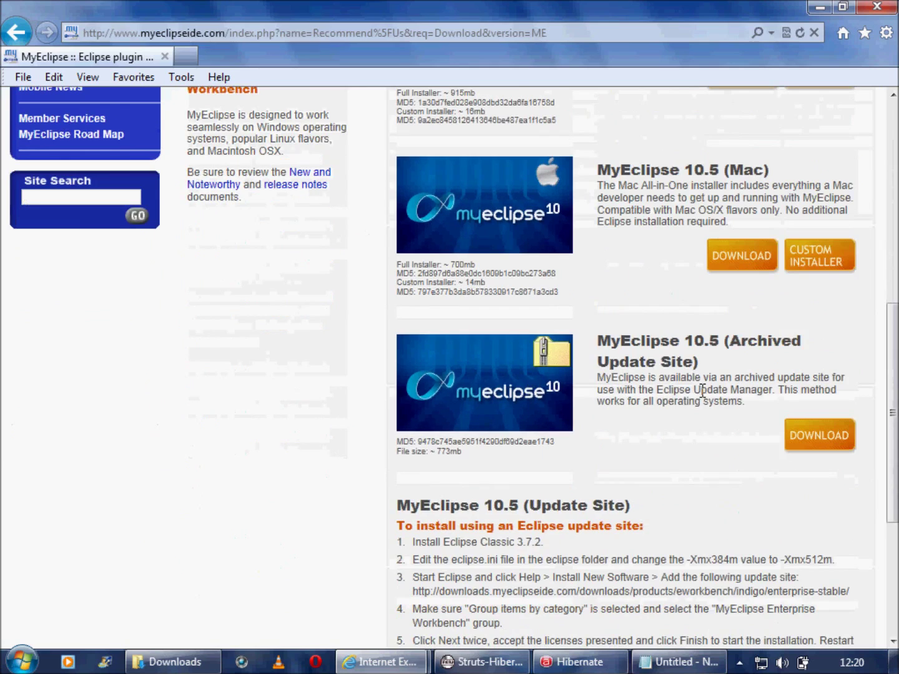
{"action": "scroll", "coordinate": [703, 391], "scroll_direction": "up", "scroll_amount": 15}
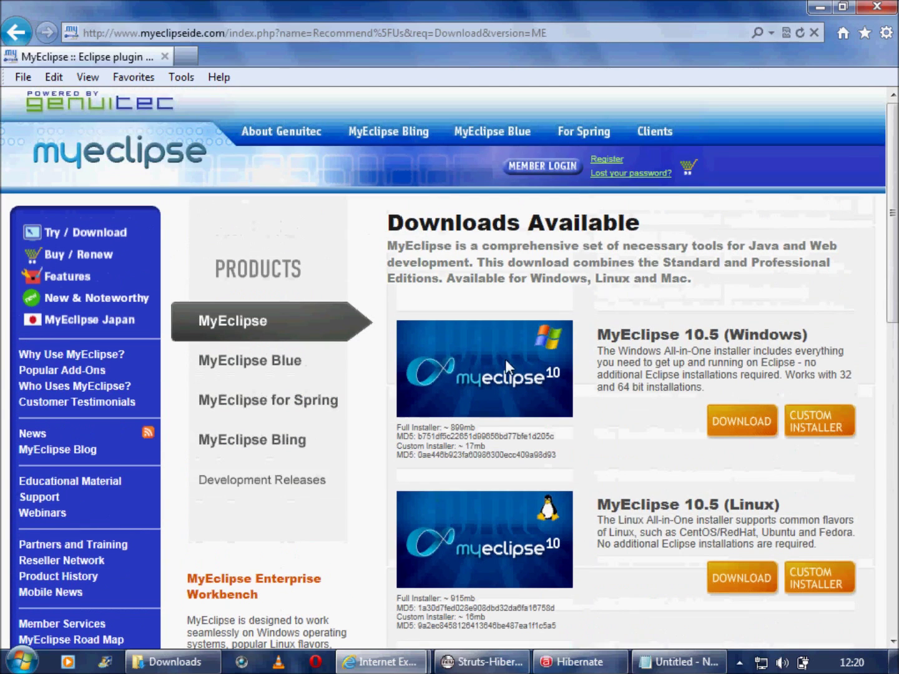
{"action": "left_click", "coordinate": [744, 426]}
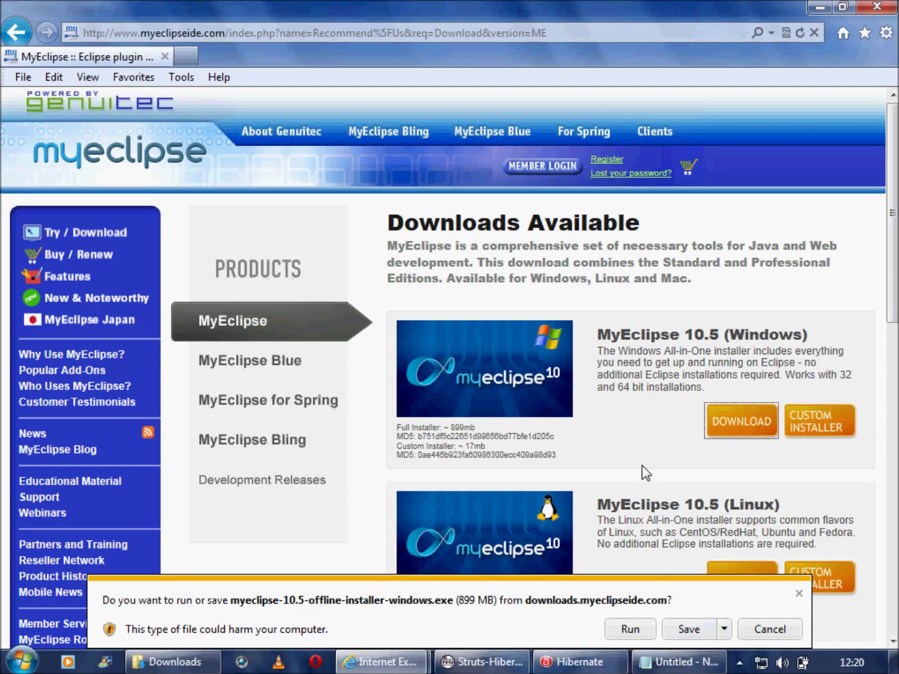
{"action": "left_click", "coordinate": [800, 595]}
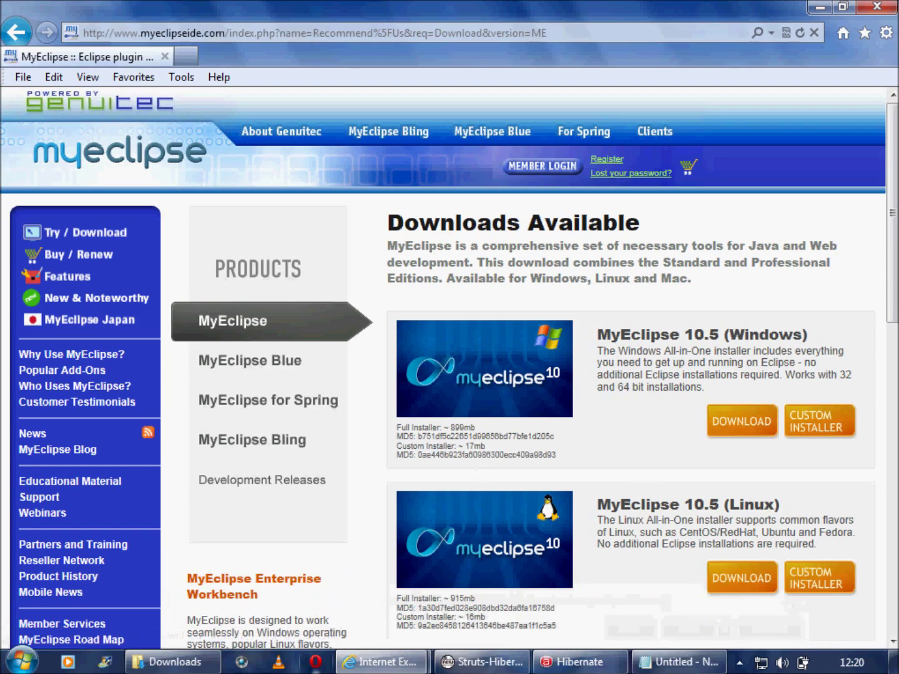
Switch to the Downloads folder and launch myeclipse-10.0.2-offline-installer-windows.exe
{"action": "mouse_move", "coordinate": [196, 668]}
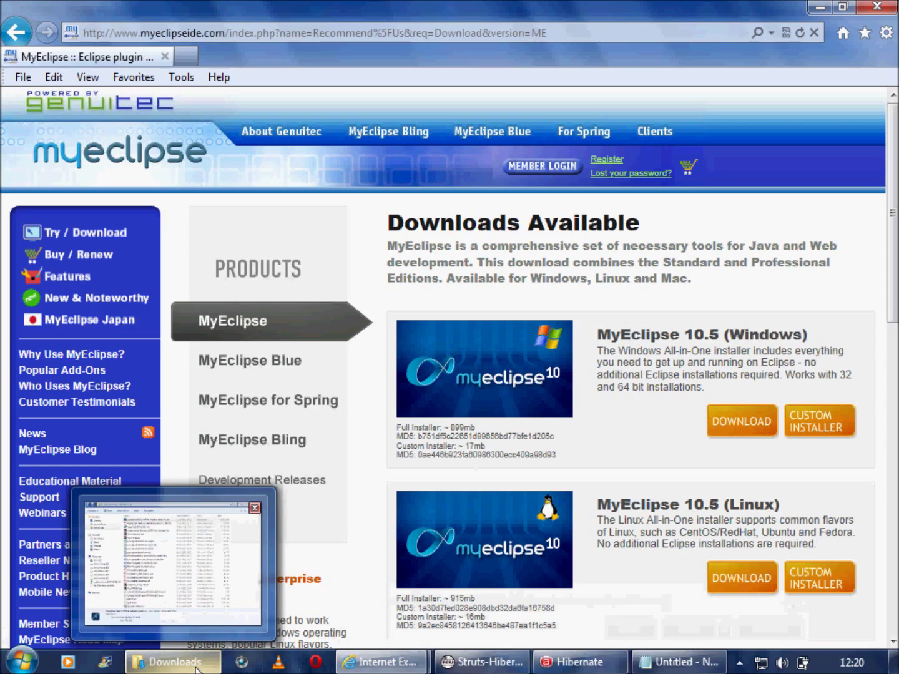
{"action": "left_click", "coordinate": [196, 668]}
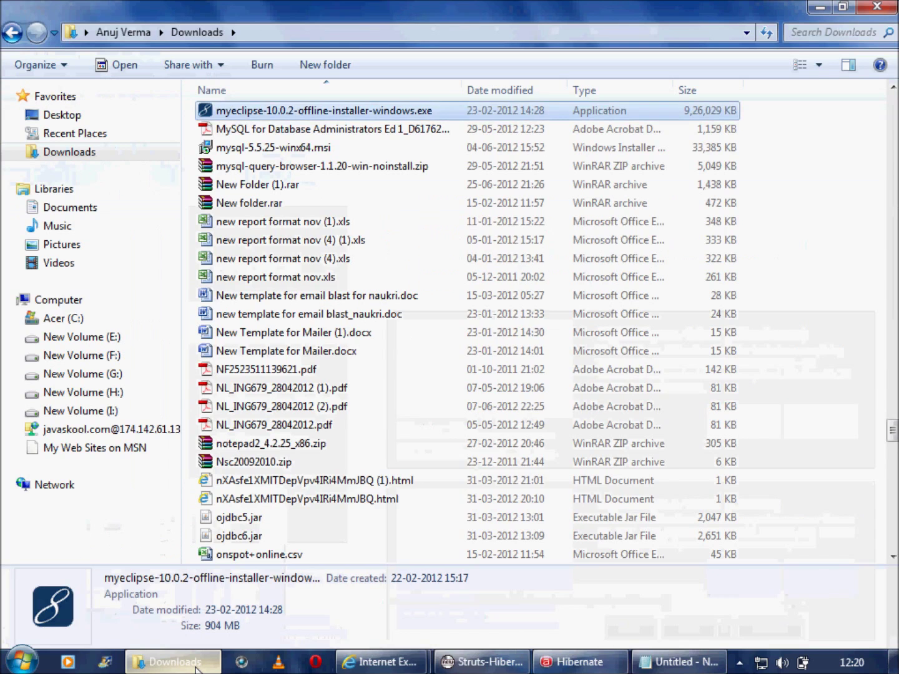
{"action": "left_click", "coordinate": [395, 115]}
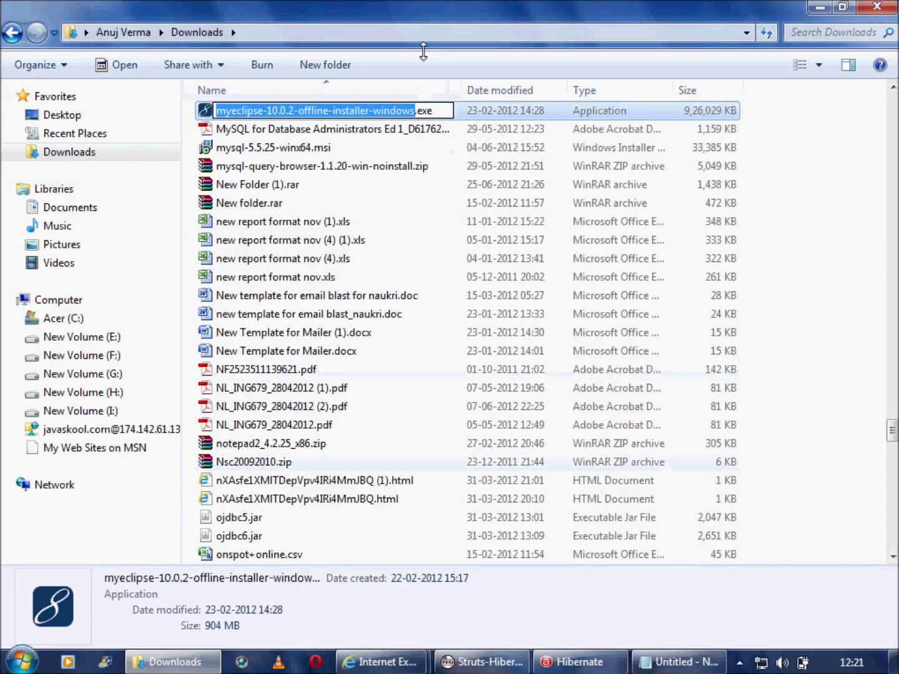
{"action": "key", "text": "Escape"}
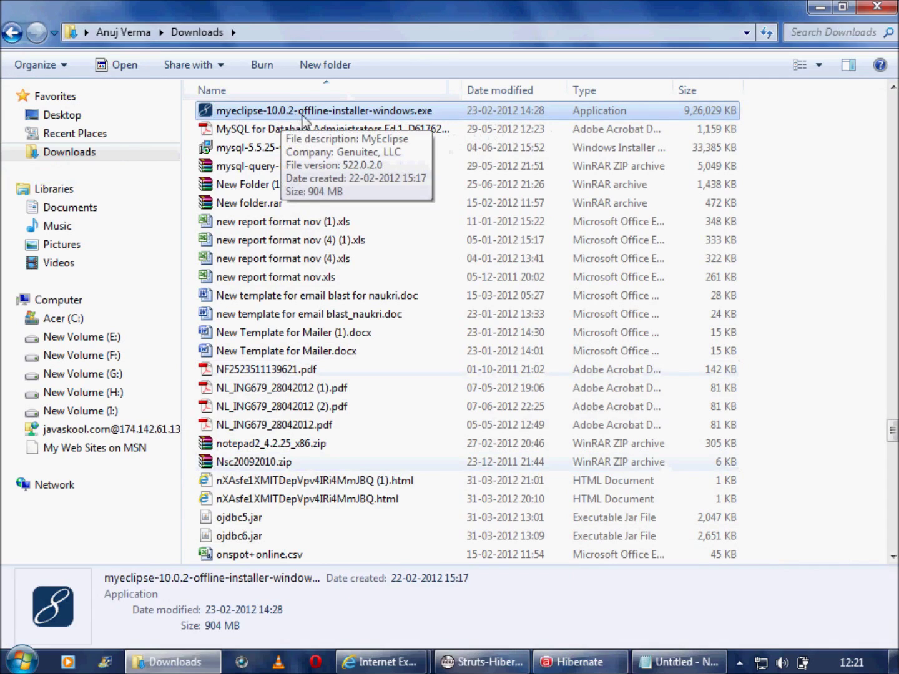
{"action": "double_click", "coordinate": [340, 116]}
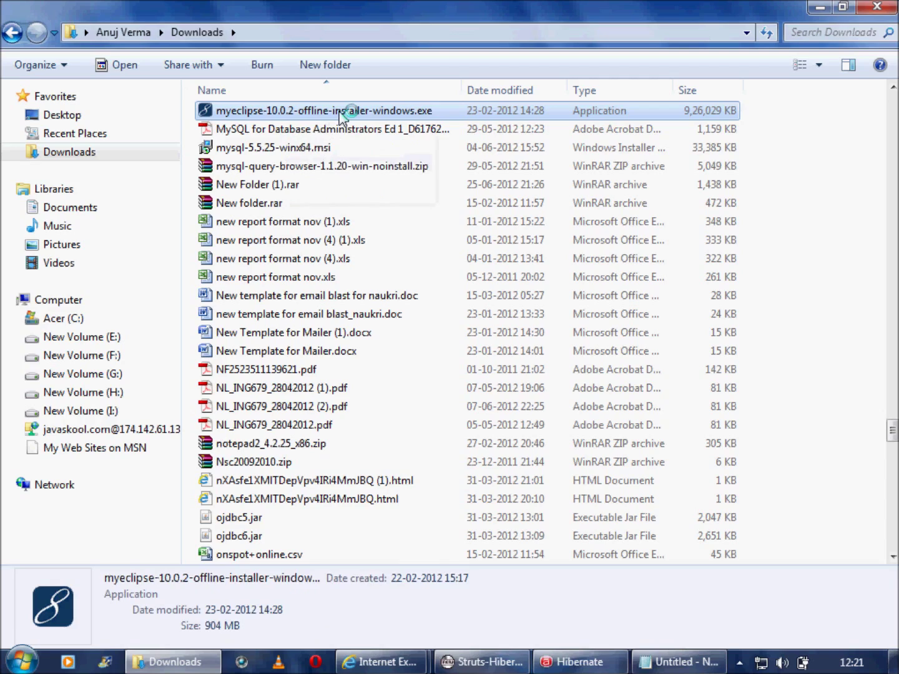
Allow the MyEclipse installer to run past the security warning and minimize the Downloads window
{"action": "left_click", "coordinate": [708, 668]}
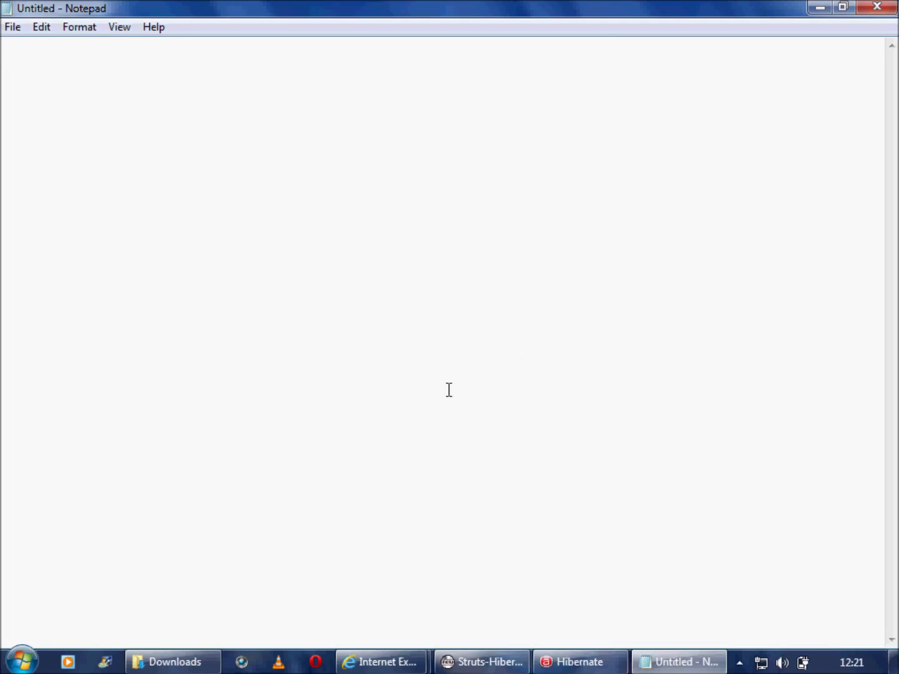
{"action": "left_click", "coordinate": [181, 663]}
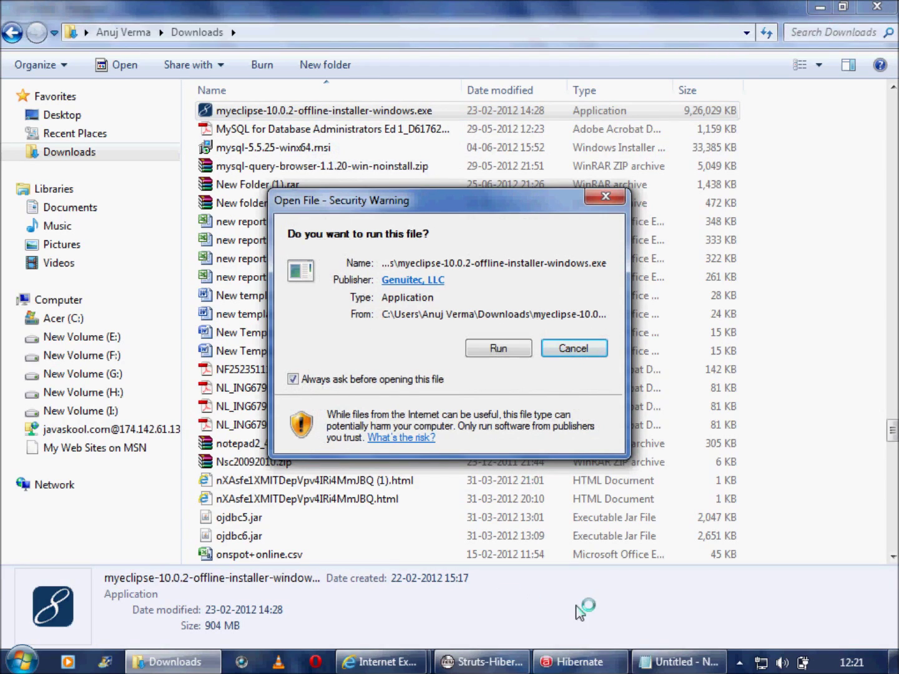
{"action": "left_click", "coordinate": [679, 662]}
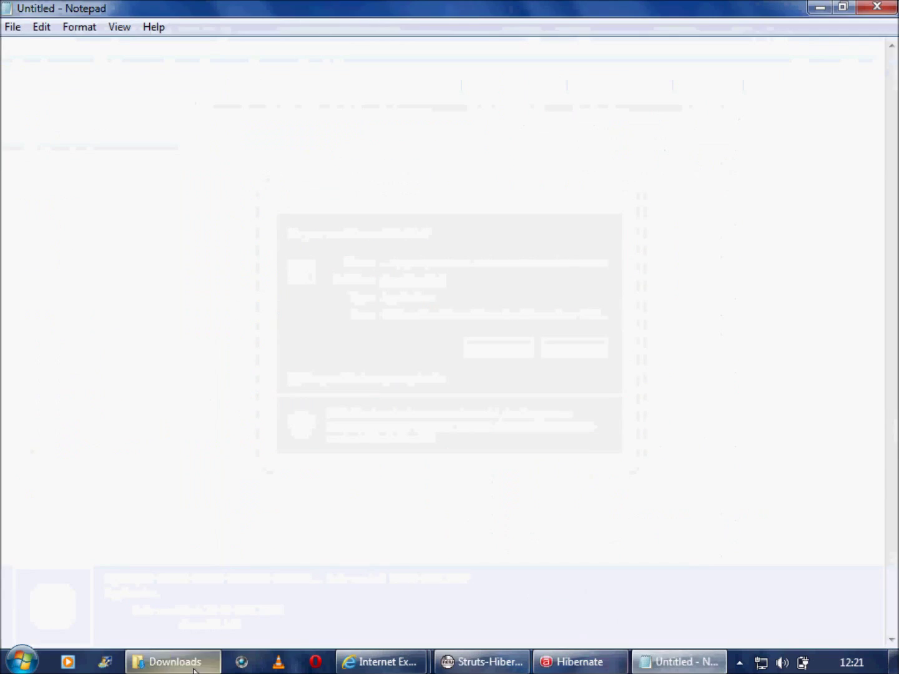
{"action": "left_click", "coordinate": [194, 664]}
{"action": "left_click", "coordinate": [513, 292]}
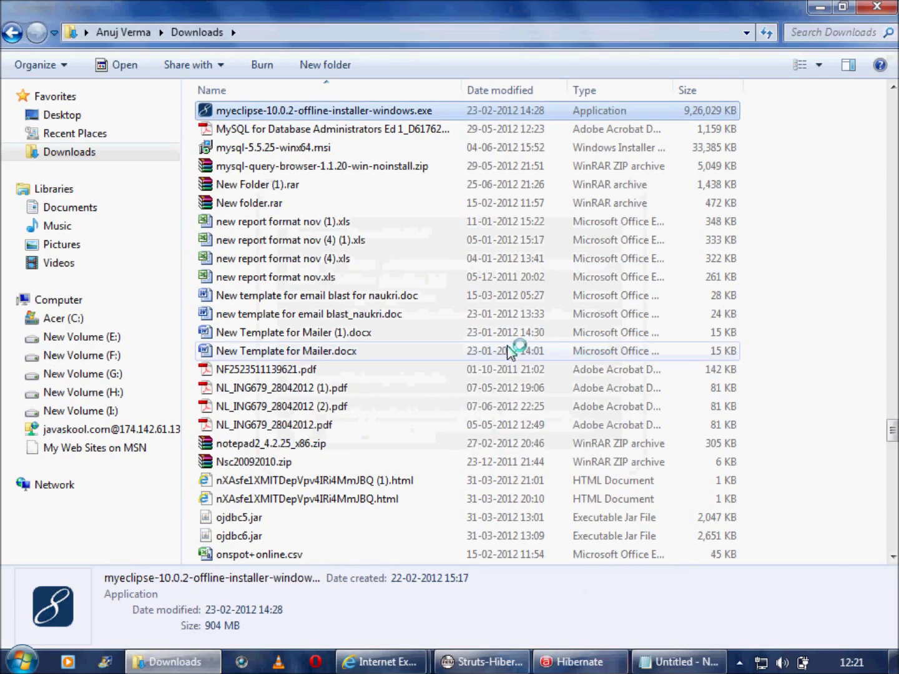
{"action": "left_click", "coordinate": [823, 7]}
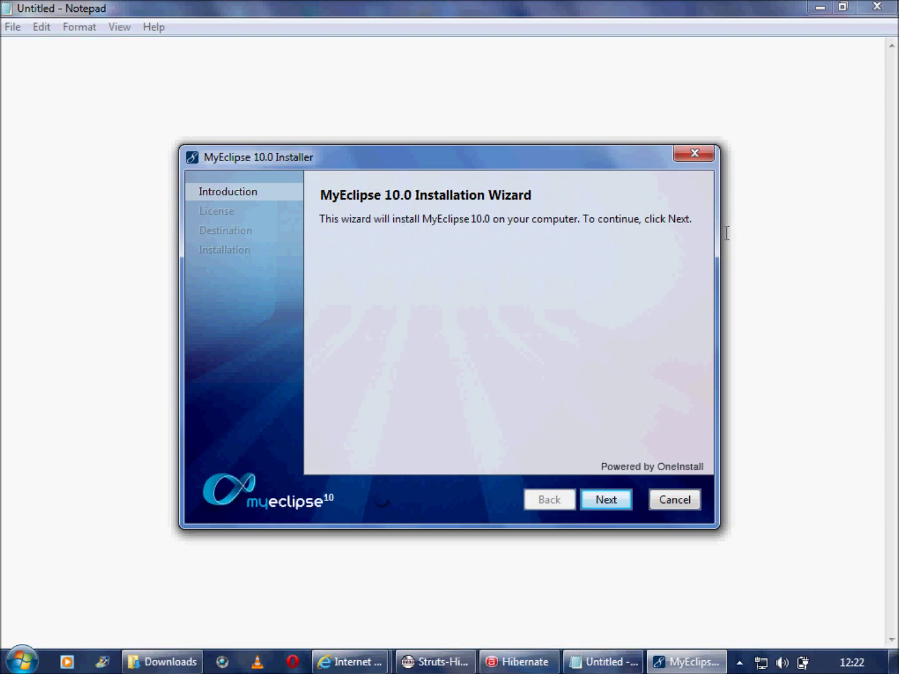
Advance the MyEclipse 10.0 installer past its introduction, let it analyze the system, and close it
{"action": "left_click", "coordinate": [606, 500]}
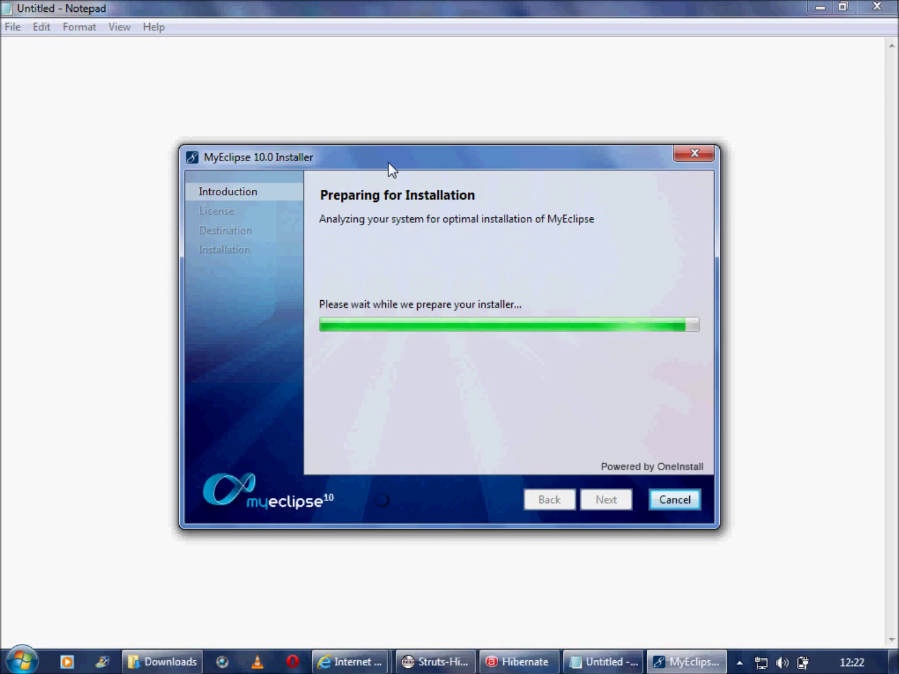
{"action": "left_click_drag", "start_coordinate": [388, 163], "coordinate": [389, 142]}
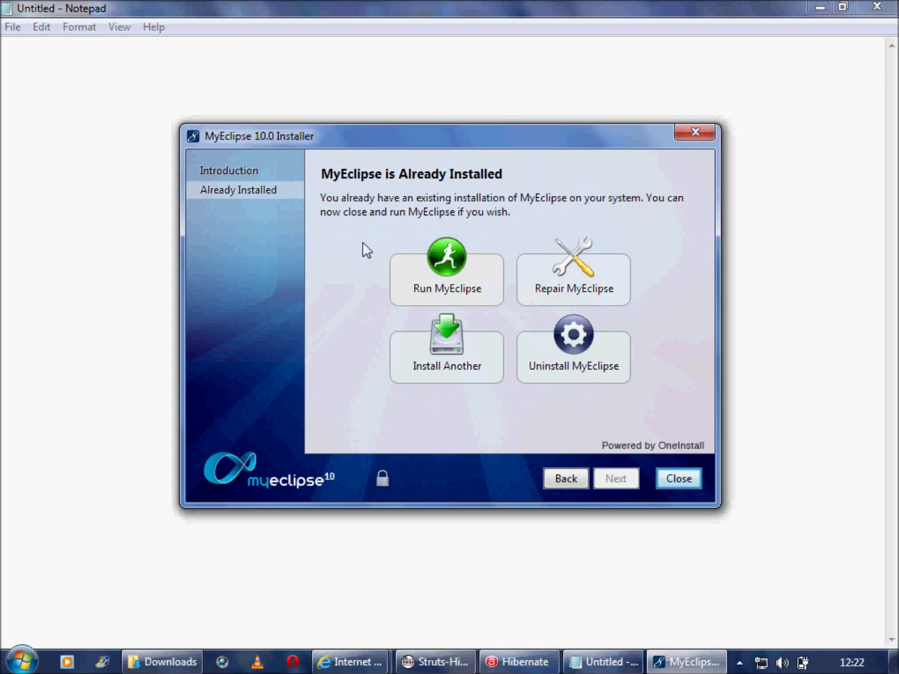
{"action": "left_click", "coordinate": [696, 133]}
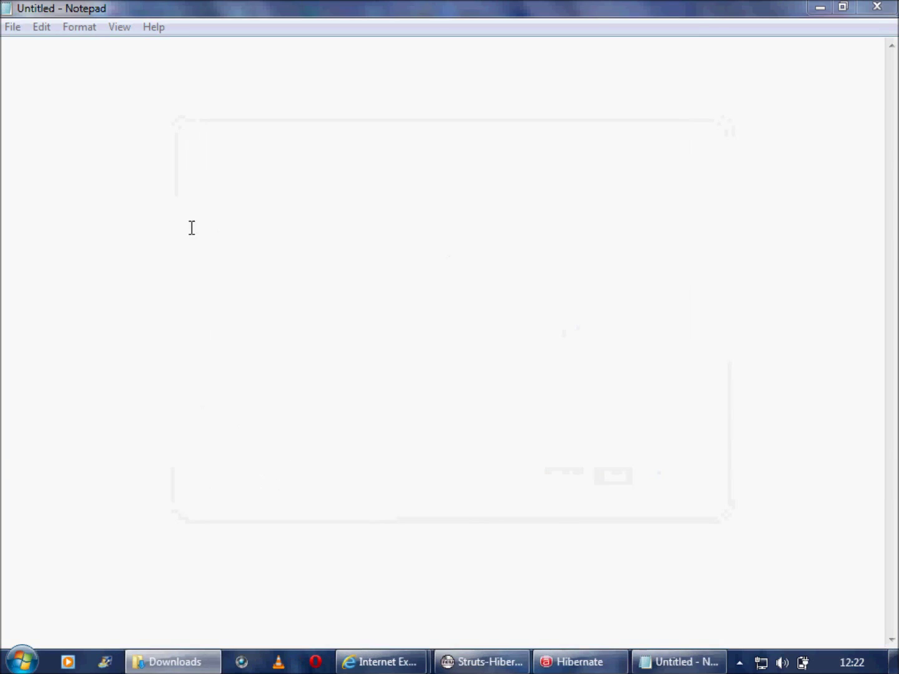
Launch MyEclipse 10 from the MyEclipse program group among the installed programs
{"action": "left_click", "coordinate": [20, 663]}
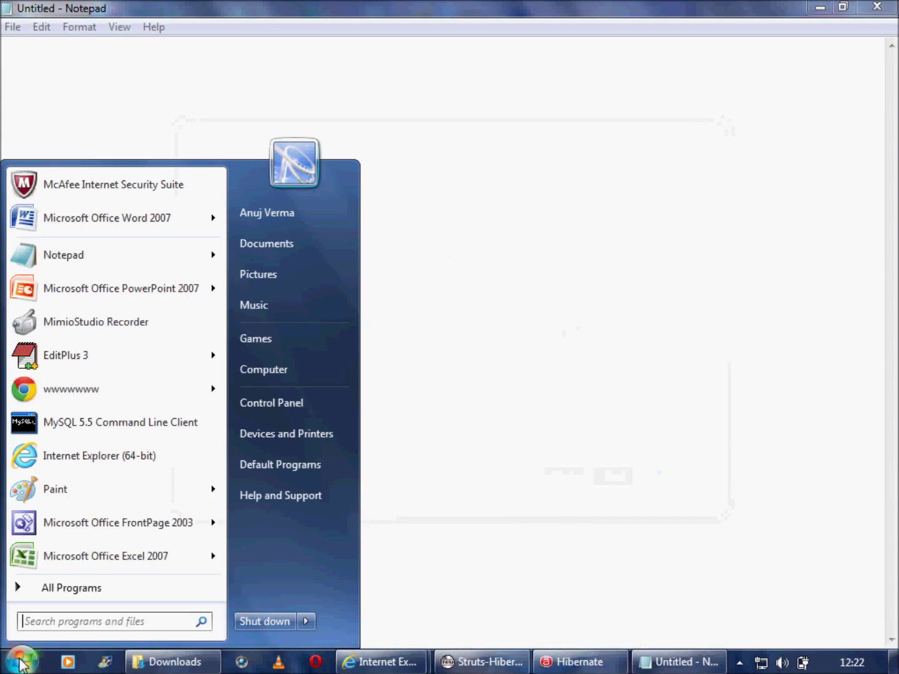
{"action": "left_click", "coordinate": [87, 592]}
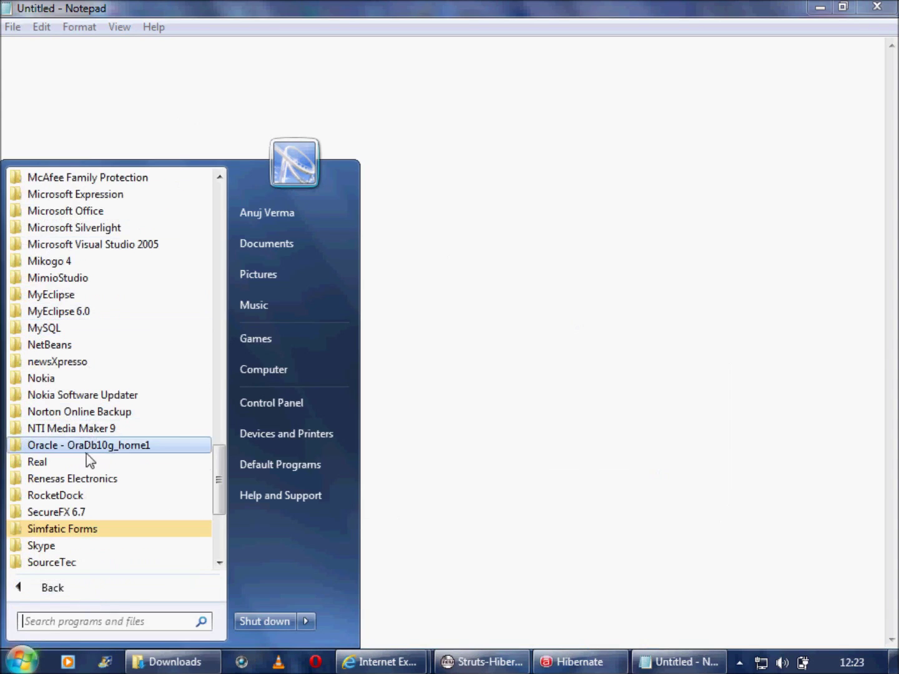
{"action": "scroll", "coordinate": [101, 421], "scroll_direction": "down", "scroll_amount": 5}
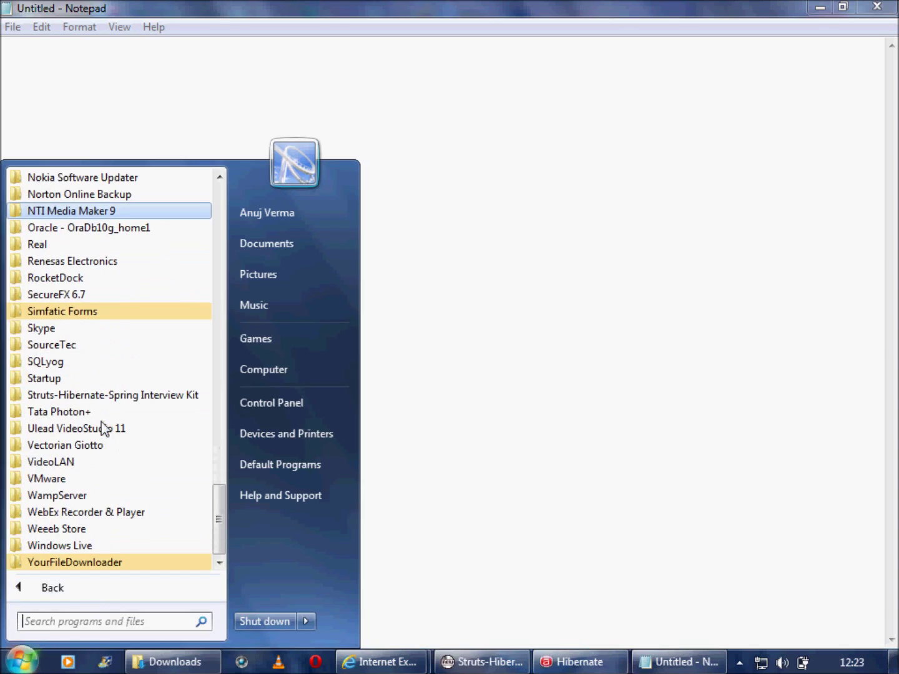
{"action": "scroll", "coordinate": [101, 349], "scroll_direction": "up", "scroll_amount": 5}
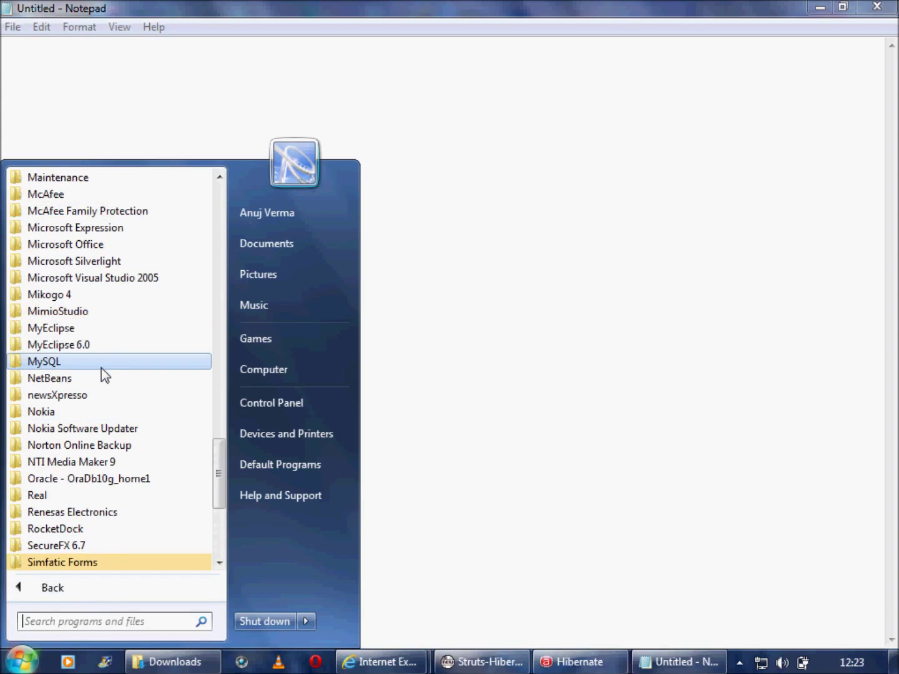
{"action": "left_click", "coordinate": [96, 345]}
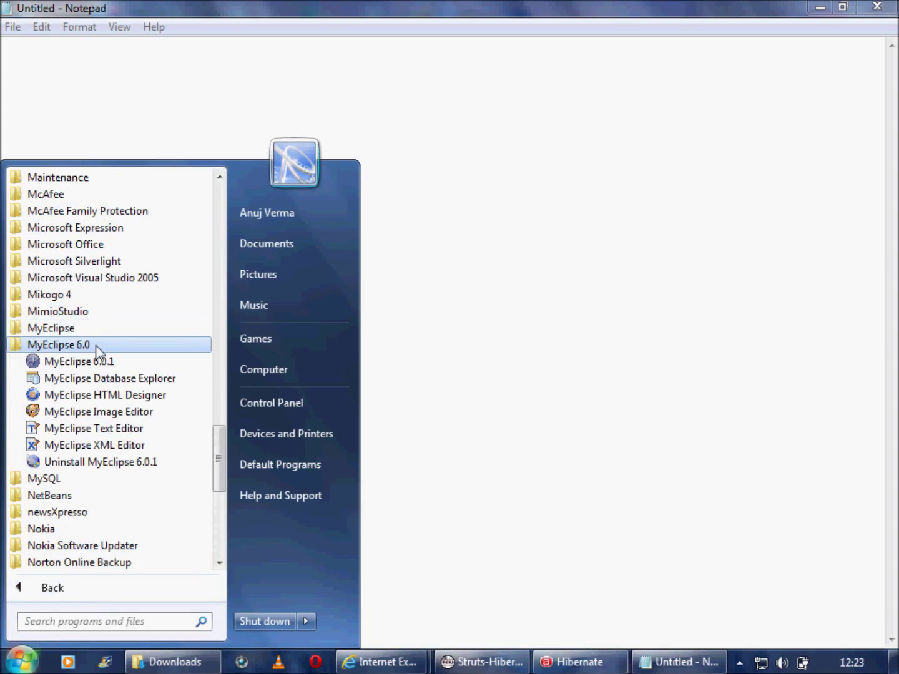
{"action": "left_click", "coordinate": [78, 349]}
{"action": "left_click", "coordinate": [57, 329]}
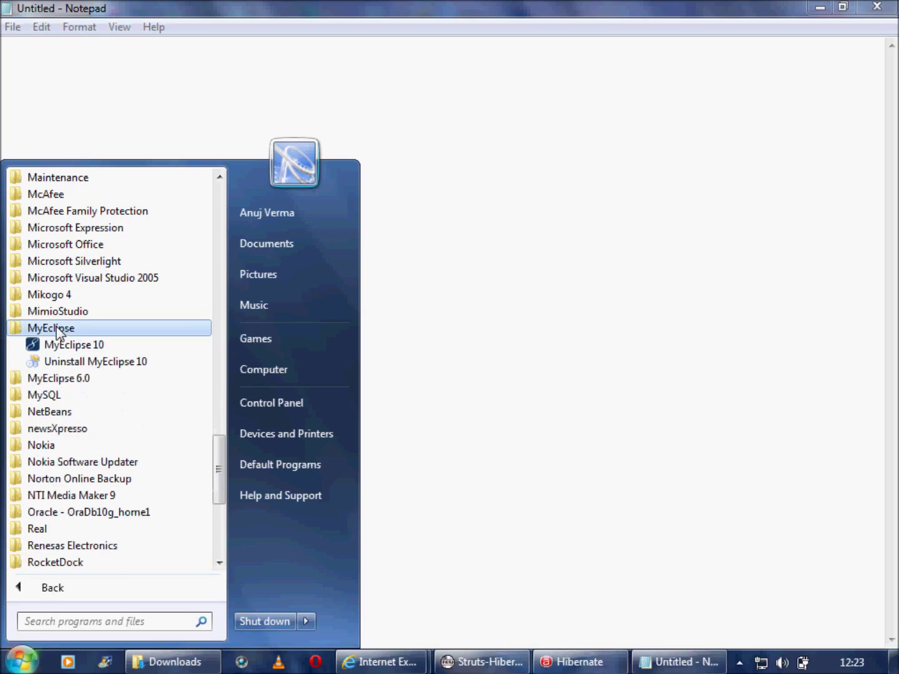
{"action": "left_click", "coordinate": [95, 347]}
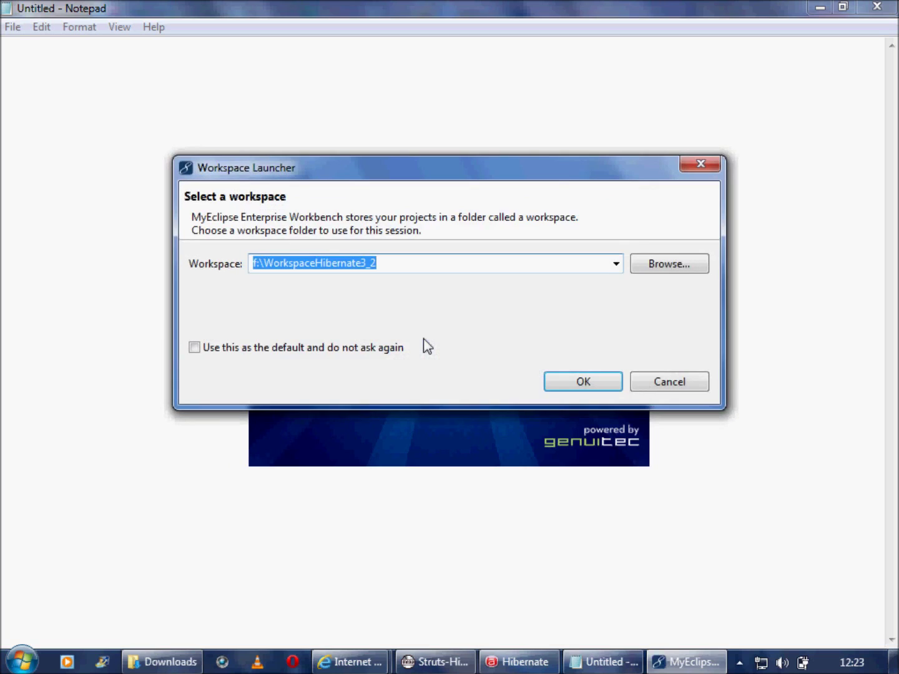
Set the workspace folder to f:\workspaceSpring in the Workspace Launcher
{"action": "left_click", "coordinate": [399, 267]}
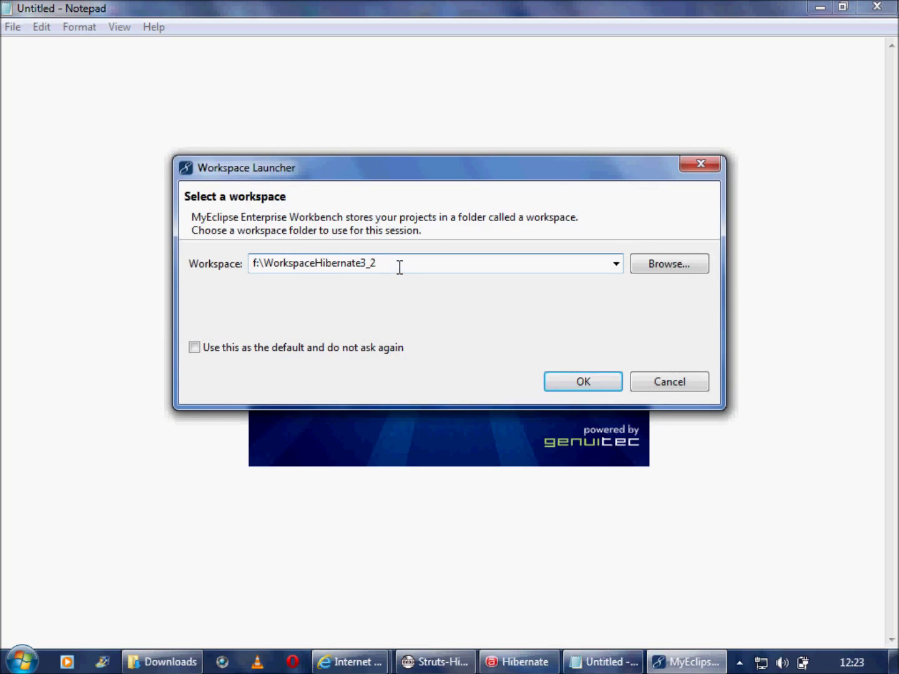
{"action": "key", "text": "BackSpace"}
{"action": "key", "text": "BackSpace"}
{"action": "key", "text": "BackSpace"}
{"action": "key", "text": "BackSpace"}
{"action": "key", "text": "BackSpace"}
{"action": "key", "text": "BackSpace"}
{"action": "key", "text": "BackSpace"}
{"action": "key", "text": "BackSpace"}
{"action": "key", "text": "BackSpace"}
{"action": "key", "text": "BackSpace"}
{"action": "key", "text": "BackSpace"}
{"action": "key", "text": "BackSpace"}
{"action": "key", "text": "BackSpace"}
{"action": "key", "text": "BackSpace"}
{"action": "key", "text": "BackSpace"}
{"action": "key", "text": "BackSpace"}
{"action": "key", "text": "BackSpace"}
{"action": "key", "text": "BackSpace"}
{"action": "key", "text": "BackSpace"}
{"action": "key", "text": "BackSpace"}
{"action": "key", "text": "BackSpace"}
{"action": "type", "text": "\\w"}
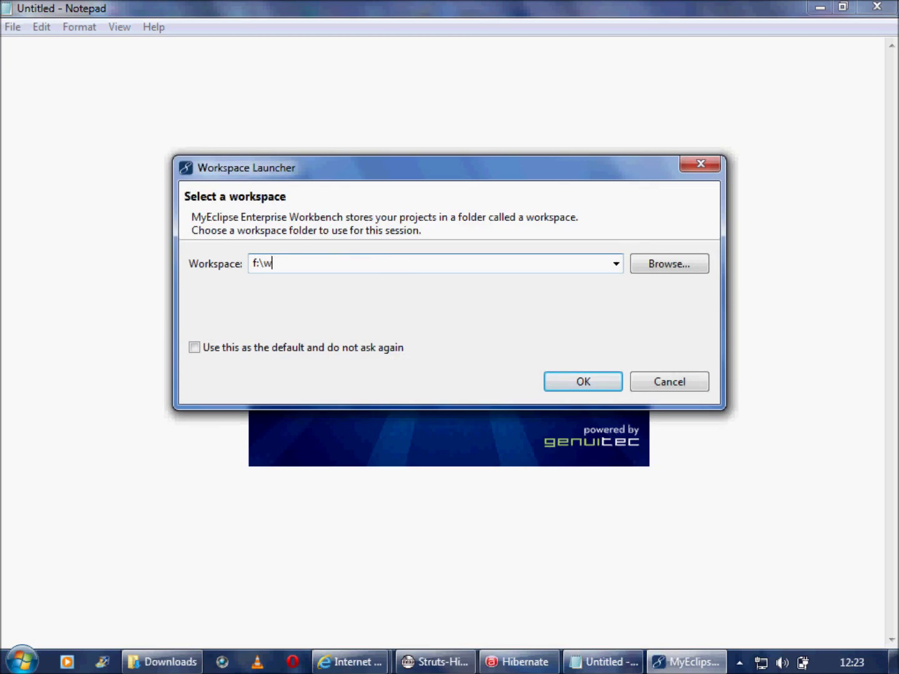
{"action": "type", "text": "orskspave"}
{"action": "key", "text": "BackSpace"}
{"action": "key", "text": "BackSpace"}
{"action": "type", "text": "ceSpring"}
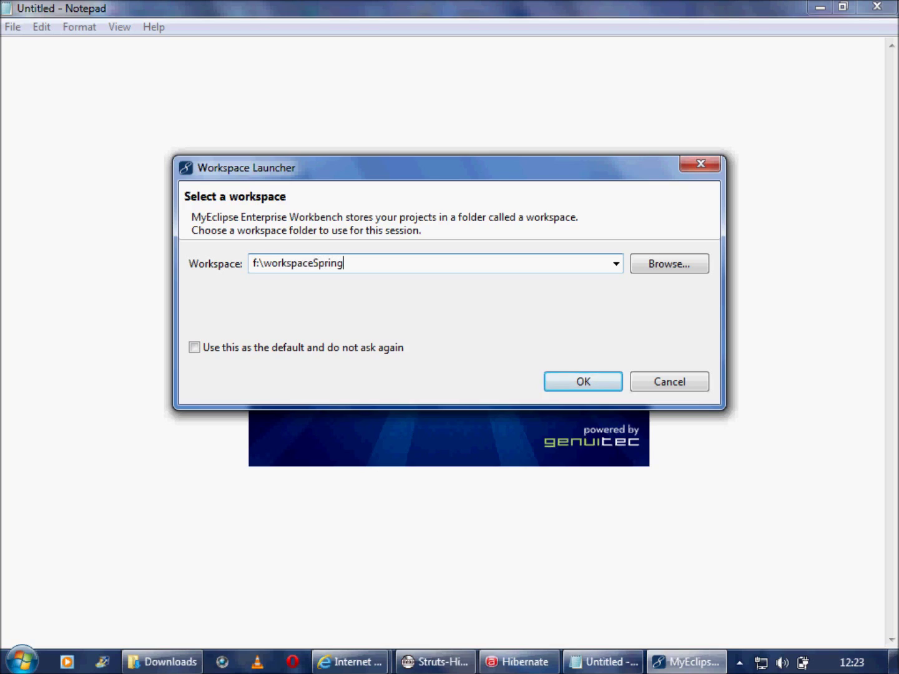
Confirm the chosen workspace folder so the MyEclipse workbench opens
{"action": "left_click", "coordinate": [589, 381]}
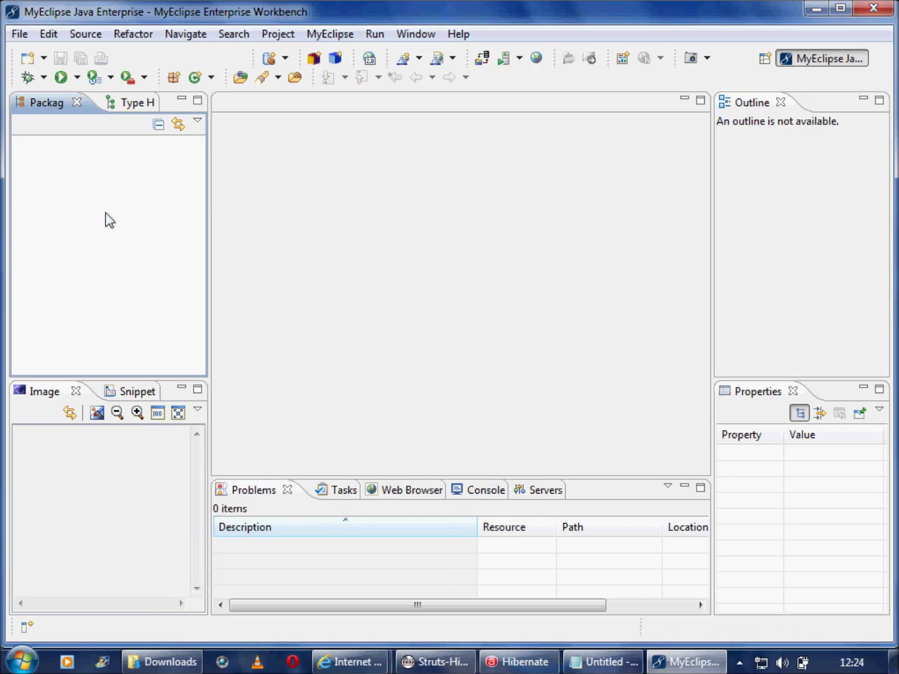
{"action": "right_click", "coordinate": [78, 166]}
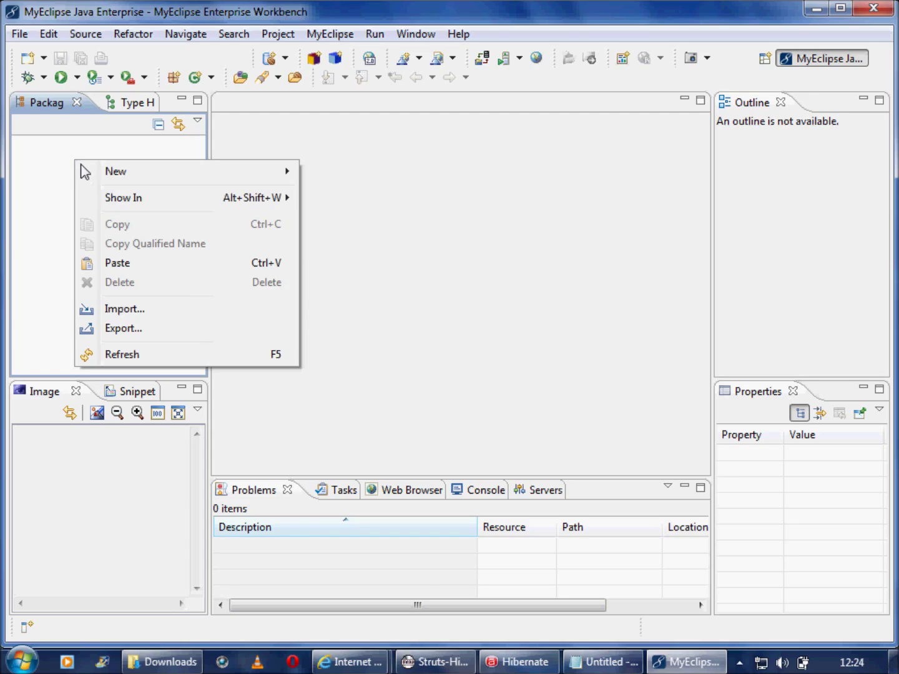
{"action": "mouse_move", "coordinate": [142, 180]}
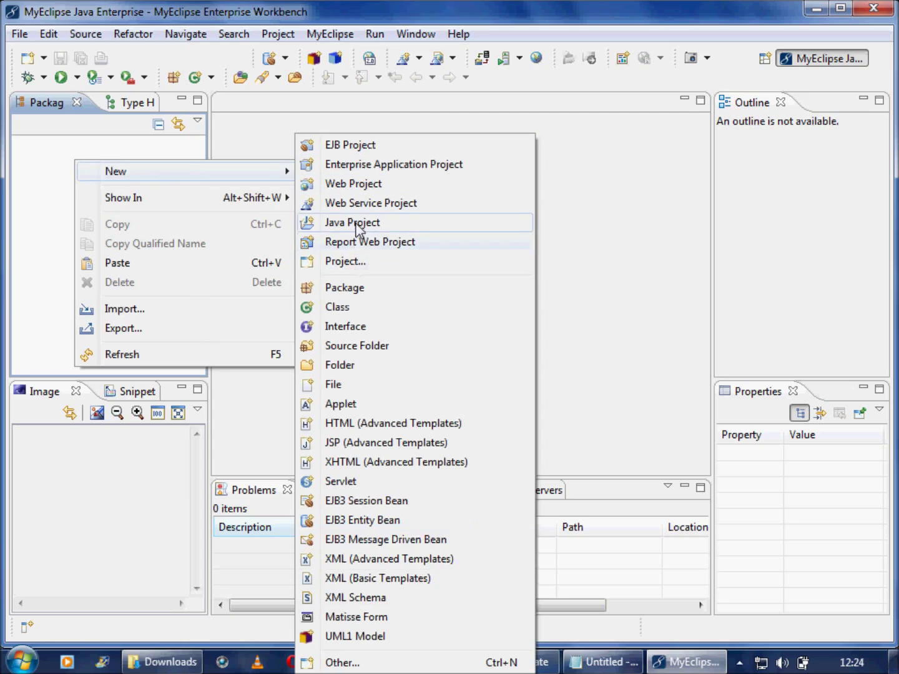
{"action": "left_click", "coordinate": [366, 145]}
{"action": "left_click", "coordinate": [599, 391]}
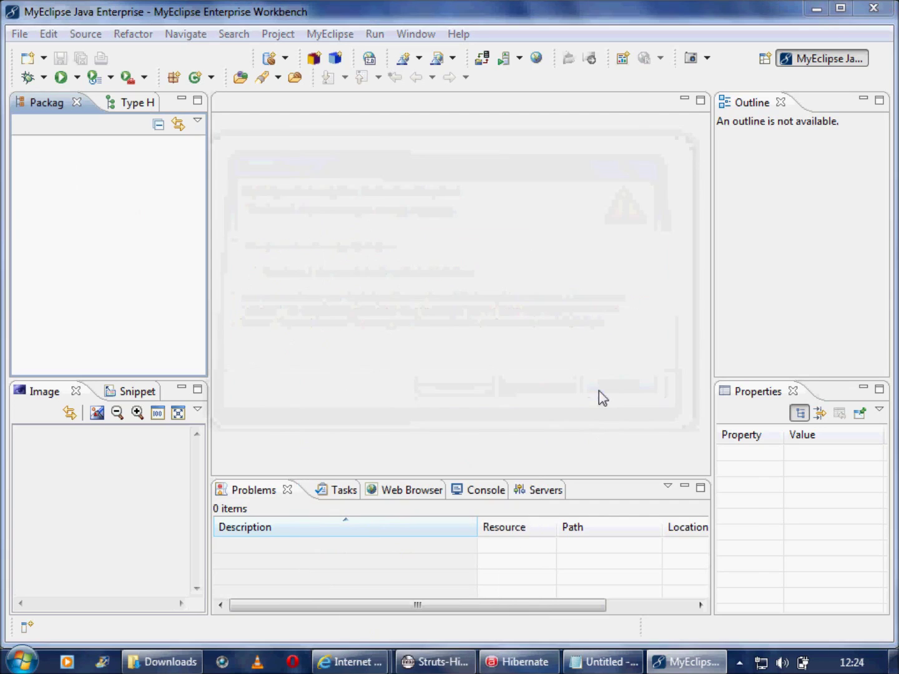
{"action": "left_click", "coordinate": [590, 412]}
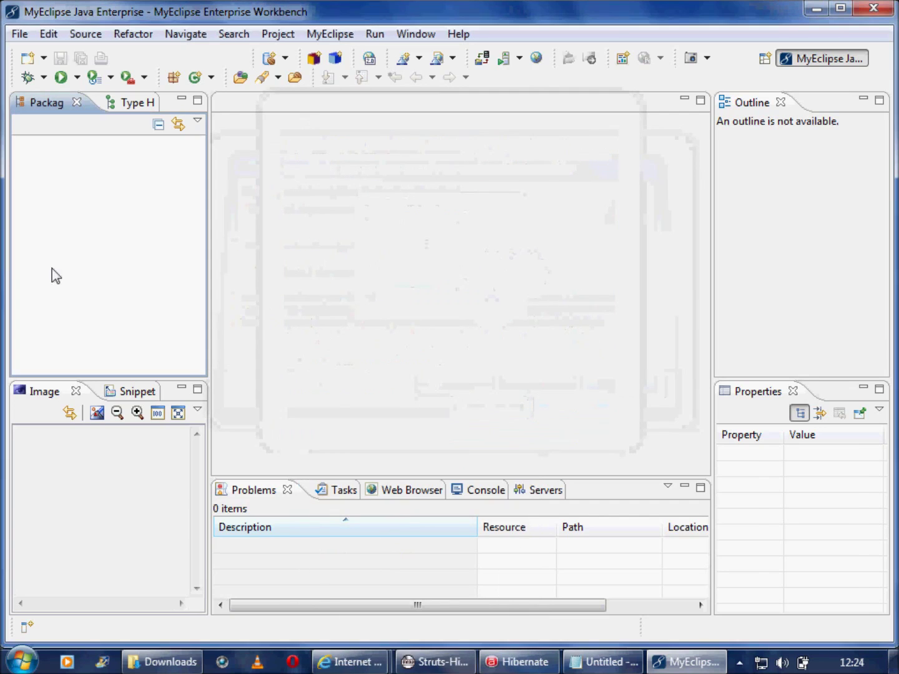
Create a Java project named FirstProject with the default location and settings, and switch to the Java perspective
{"action": "right_click", "coordinate": [59, 163]}
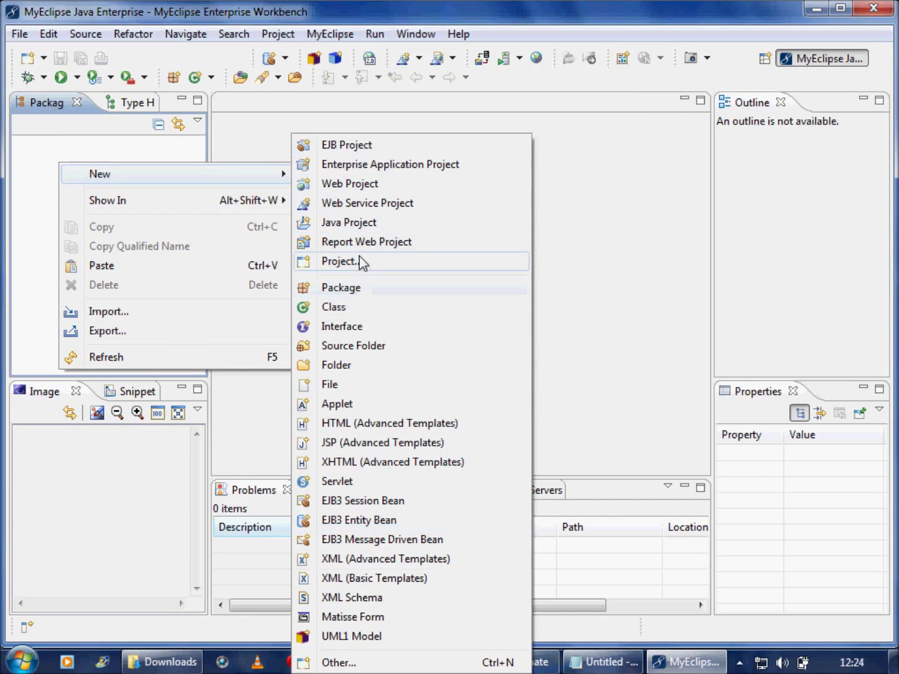
{"action": "left_click", "coordinate": [361, 229]}
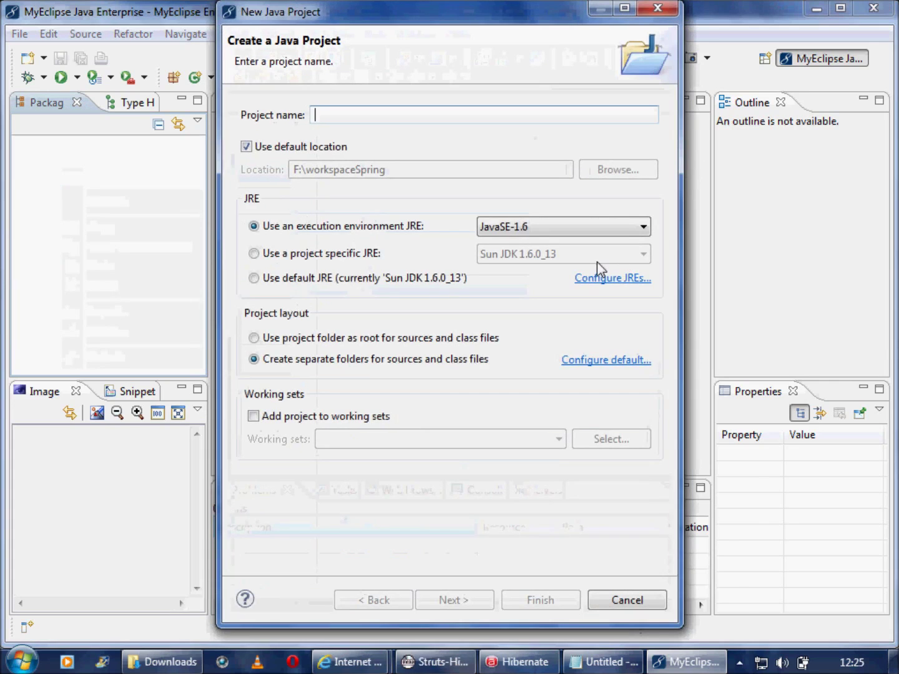
{"action": "type", "text": "Fisrt"}
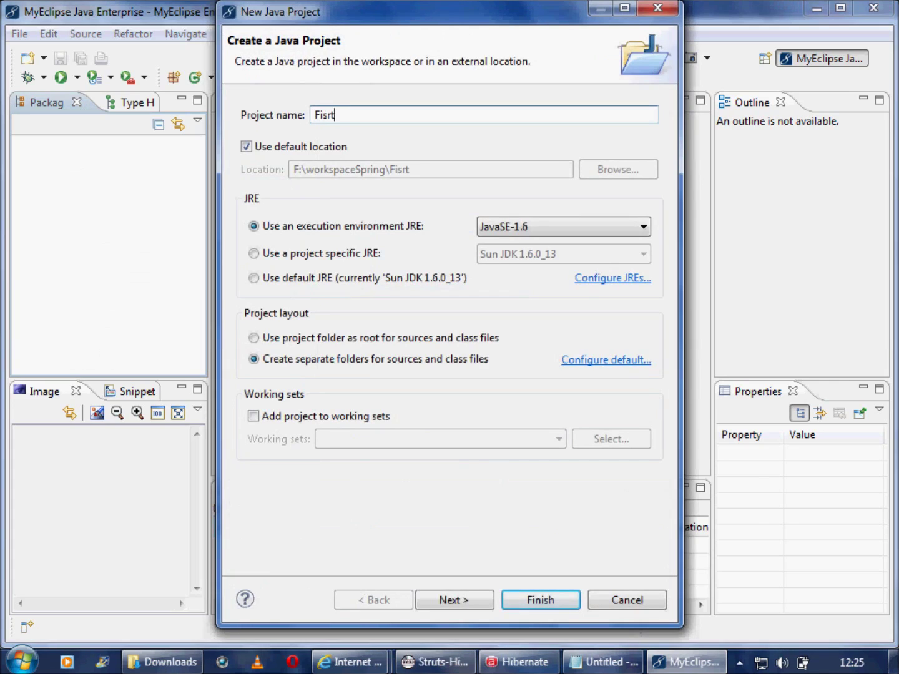
{"action": "key", "text": "BackSpace"}
{"action": "key", "text": "BackSpace"}
{"action": "key", "text": "BackSpace"}
{"action": "type", "text": "rstProject"}
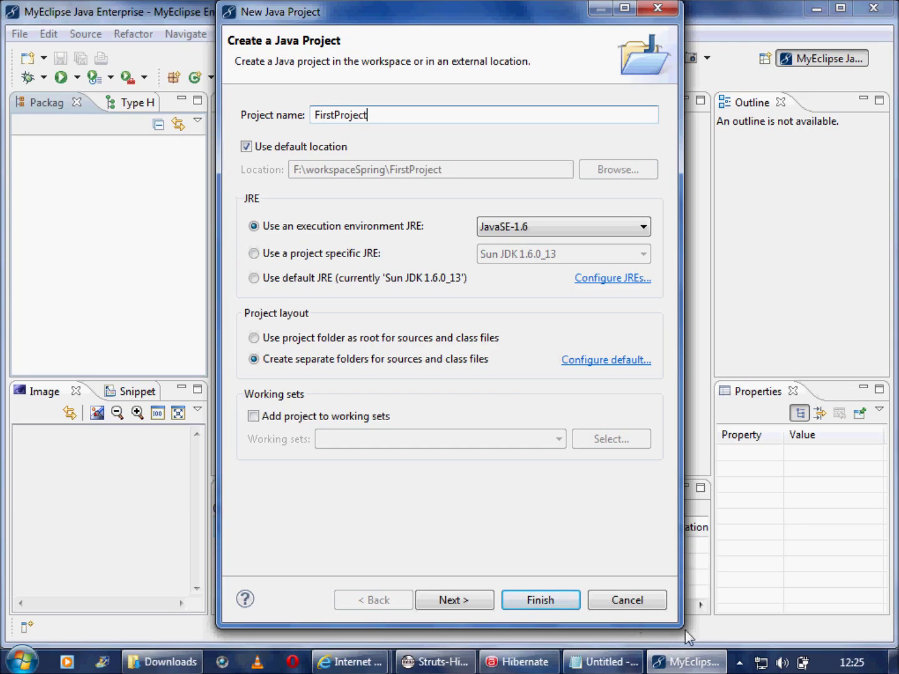
{"action": "left_click", "coordinate": [461, 600]}
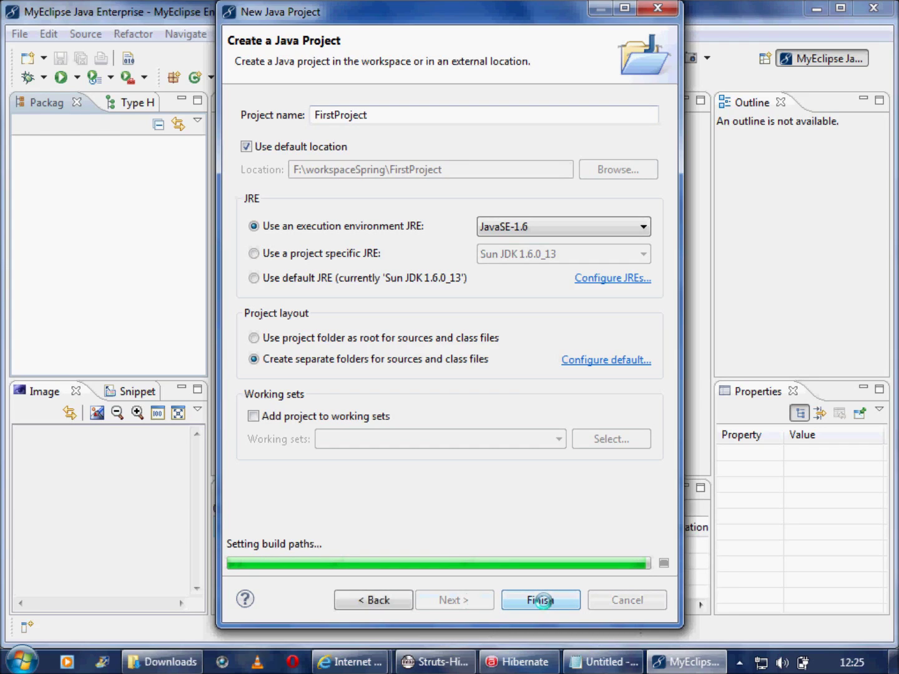
{"action": "left_click", "coordinate": [541, 601]}
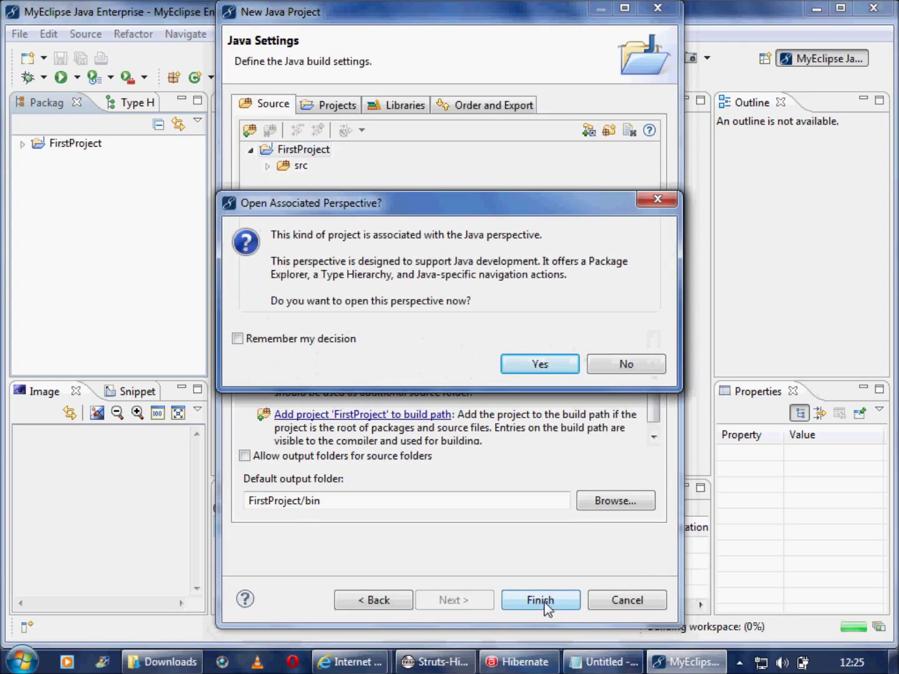
{"action": "left_click", "coordinate": [527, 364]}
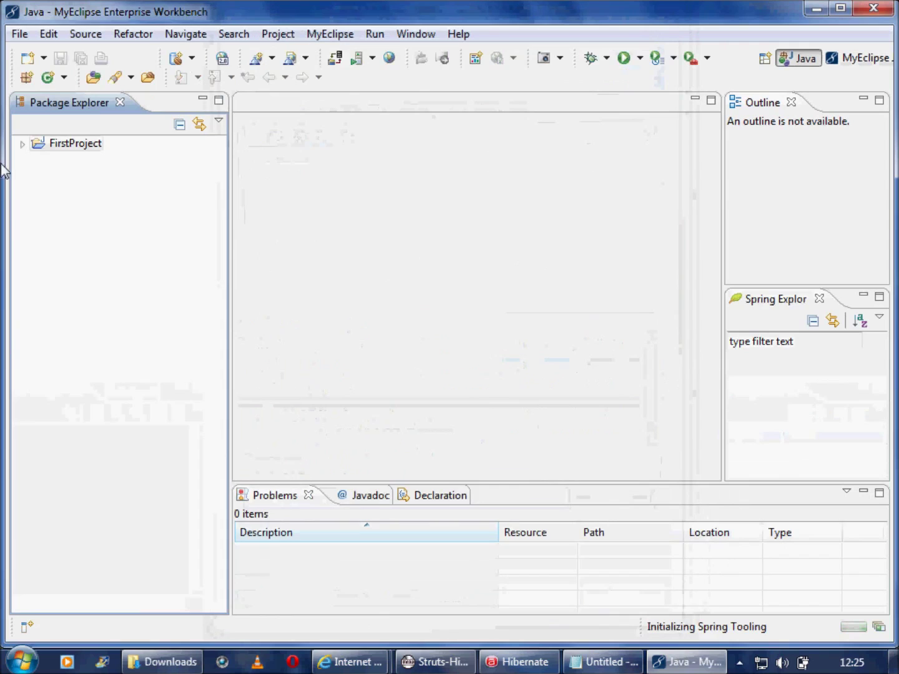
Expand FirstProject and examine the contents of its JRE System Library
{"action": "left_click", "coordinate": [21, 143]}
{"action": "left_click", "coordinate": [40, 177]}
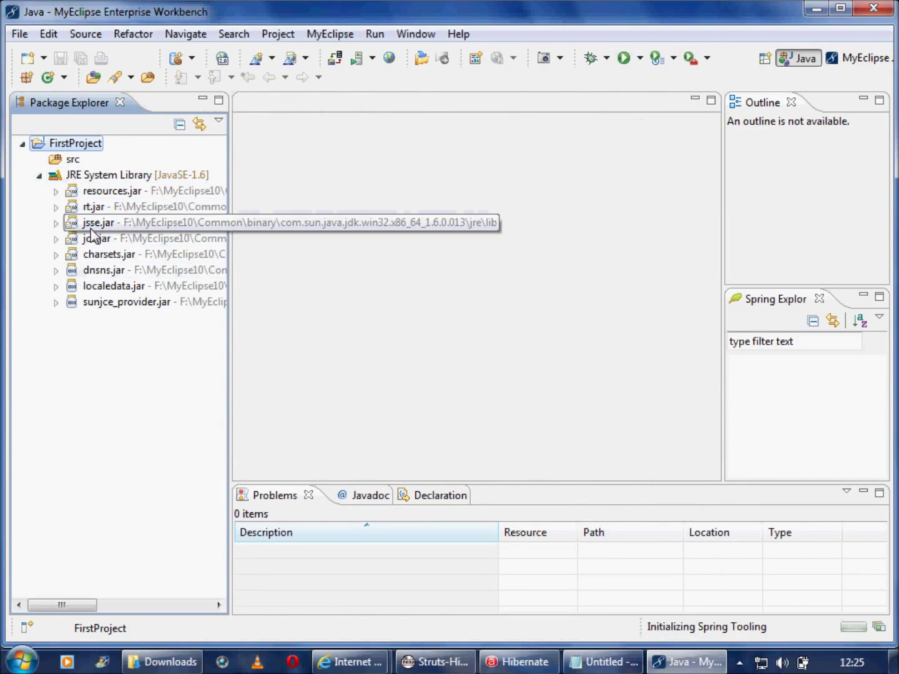
{"action": "left_click", "coordinate": [38, 177]}
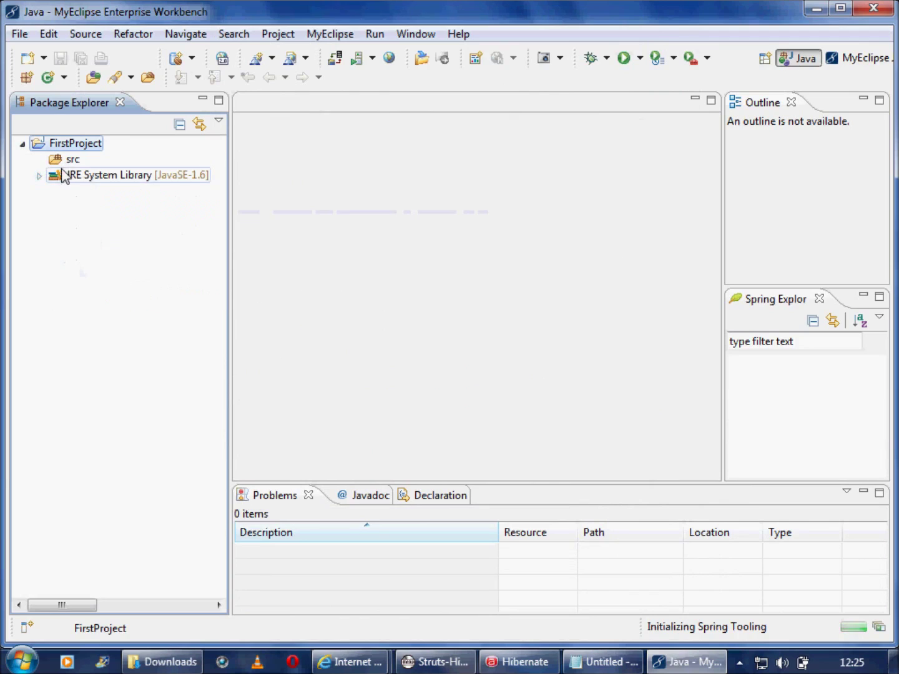
Create a package named com.example in the src folder of FirstProject
{"action": "left_click", "coordinate": [73, 161]}
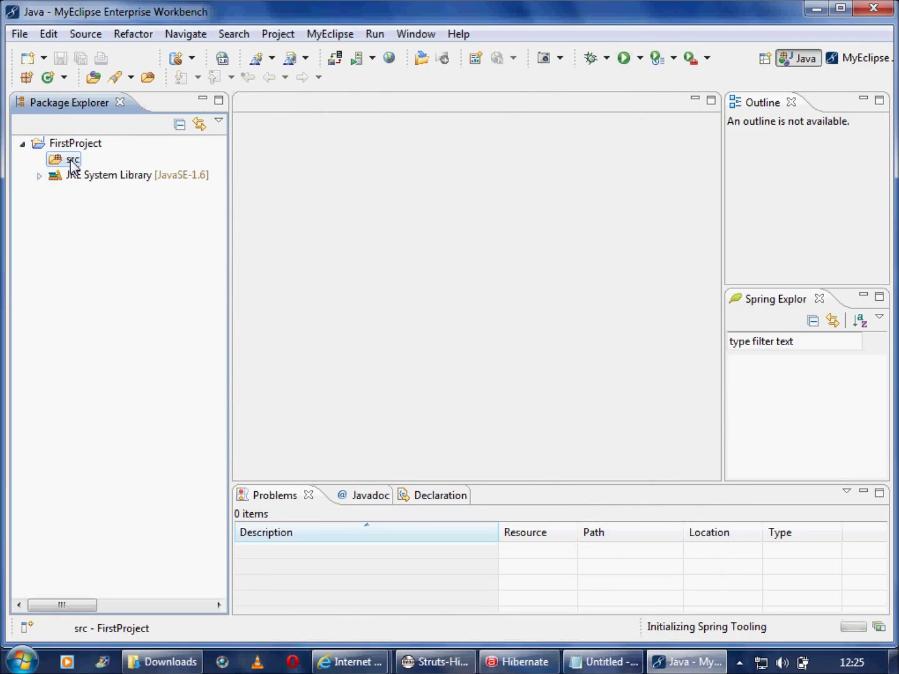
{"action": "right_click", "coordinate": [70, 159]}
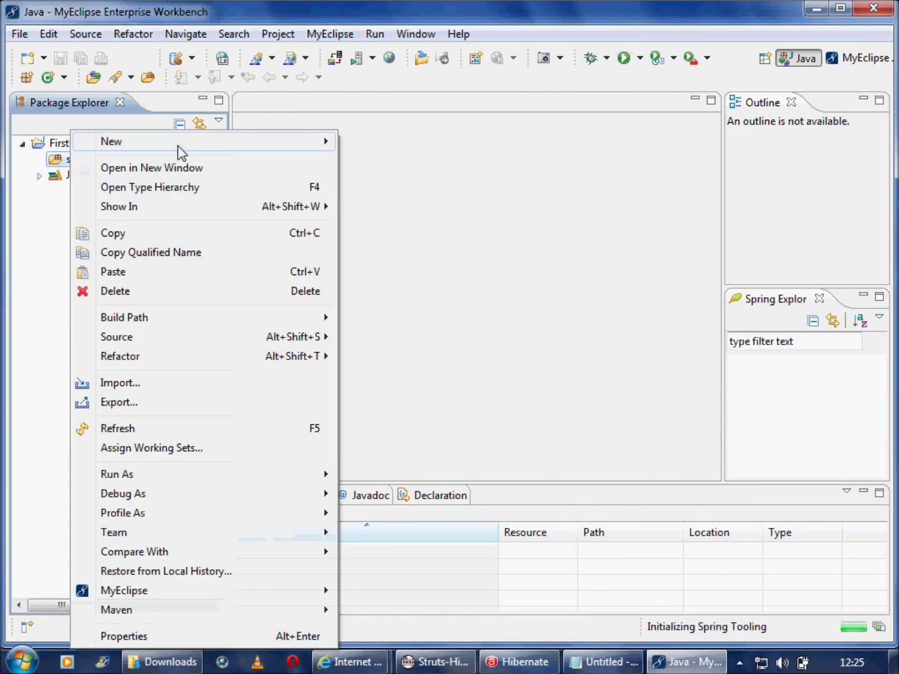
{"action": "mouse_move", "coordinate": [186, 148]}
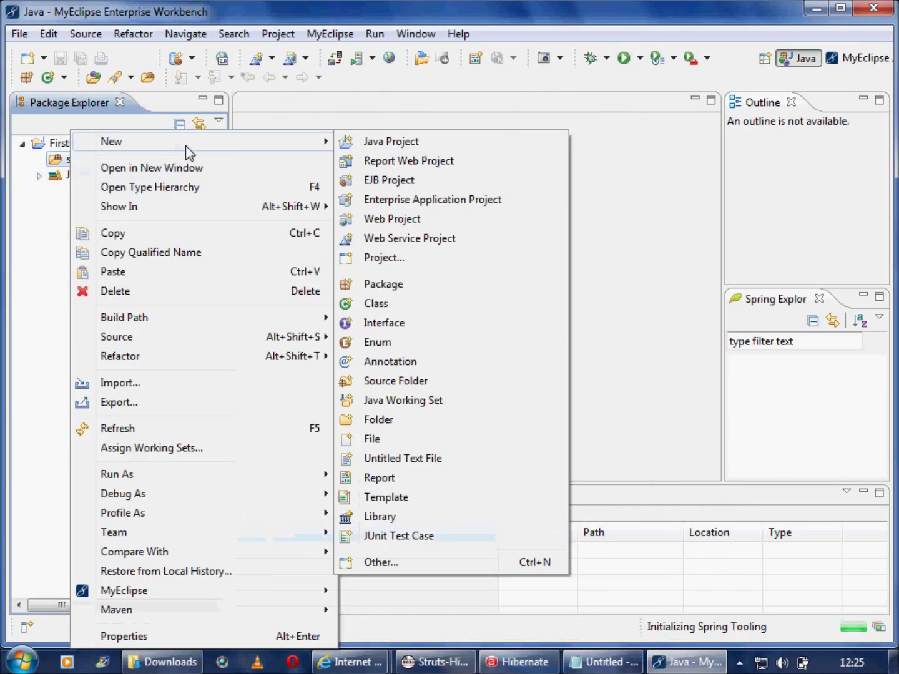
{"action": "left_click", "coordinate": [402, 283]}
{"action": "type", "text": "com.e"}
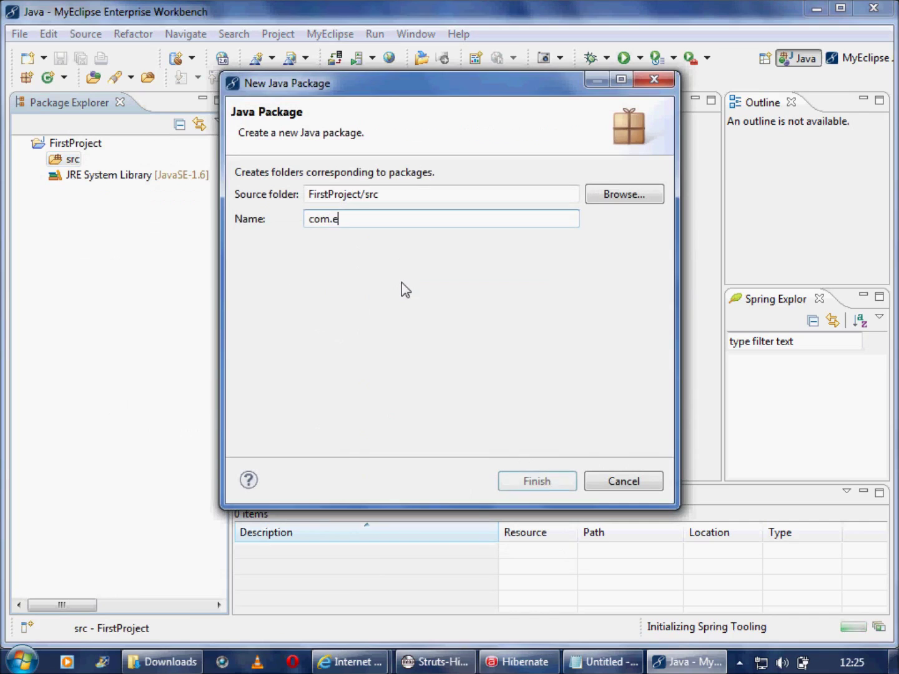
{"action": "type", "text": "xamp"}
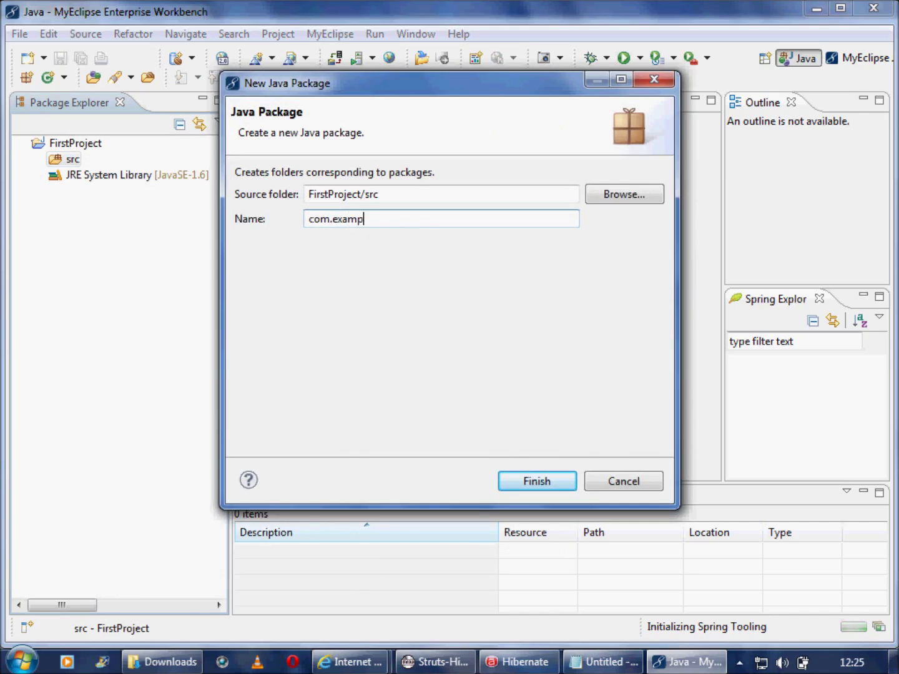
{"action": "type", "text": "le"}
{"action": "left_click", "coordinate": [526, 481]}
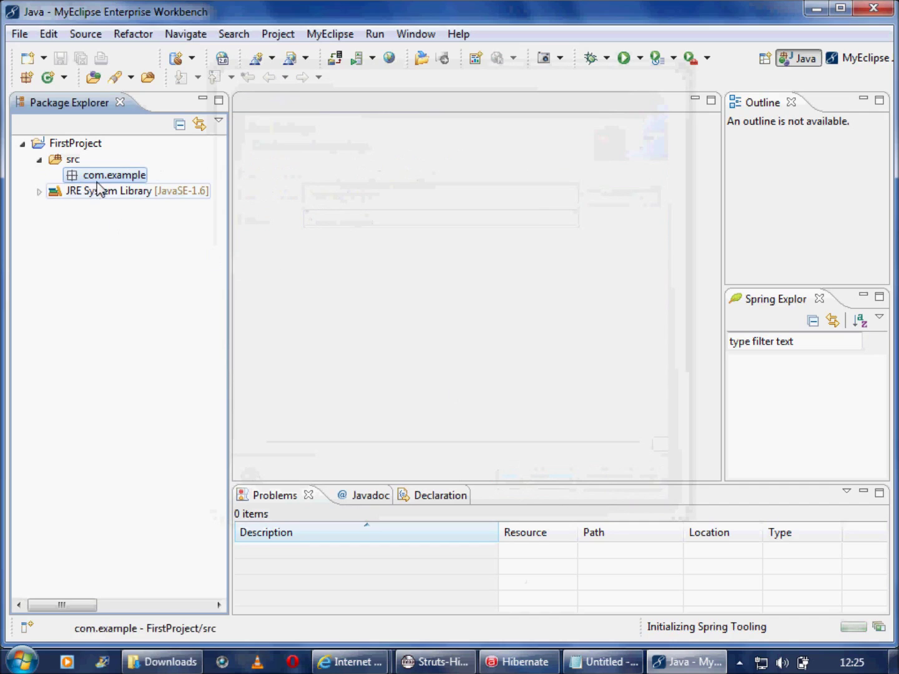
Create a public class named MyMain in the com.example package, with a public static void main(String[] args) stub
{"action": "right_click", "coordinate": [103, 181]}
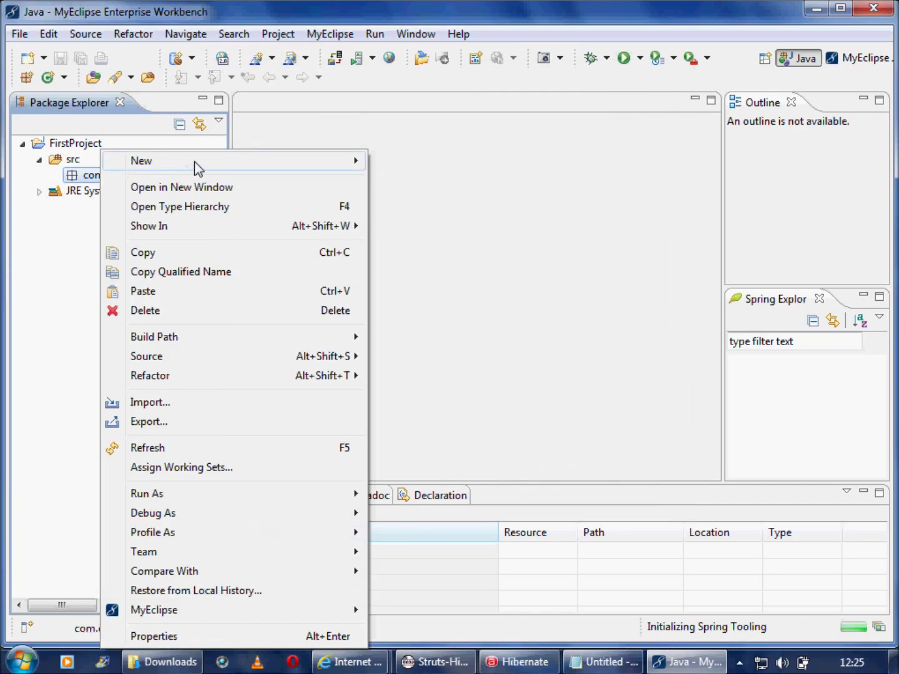
{"action": "mouse_move", "coordinate": [194, 163]}
{"action": "left_click", "coordinate": [438, 323]}
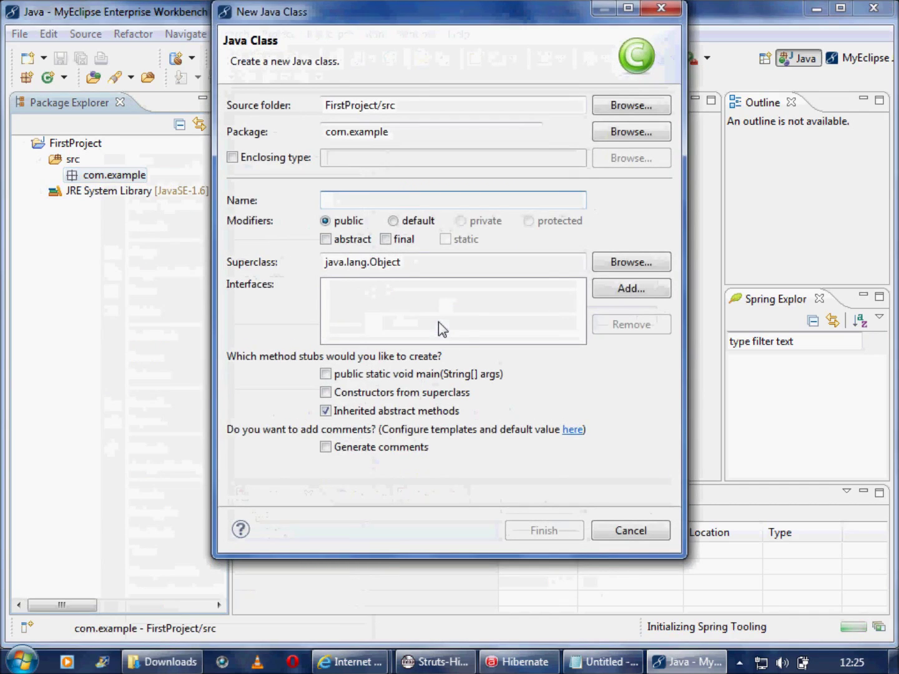
{"action": "type", "text": "F"}
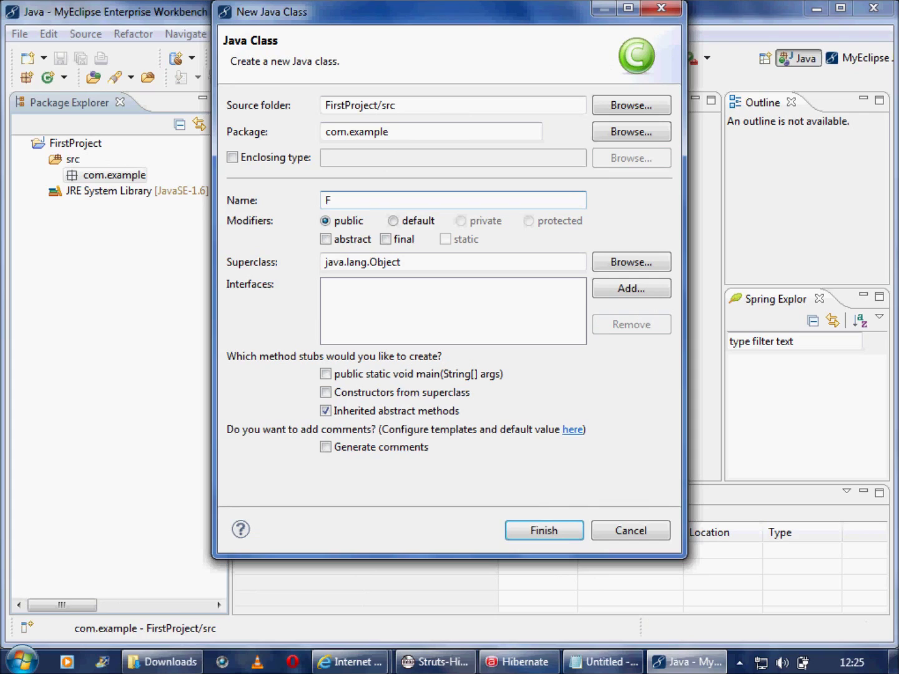
{"action": "key", "text": "BackSpace"}
{"action": "type", "text": "MyMain"}
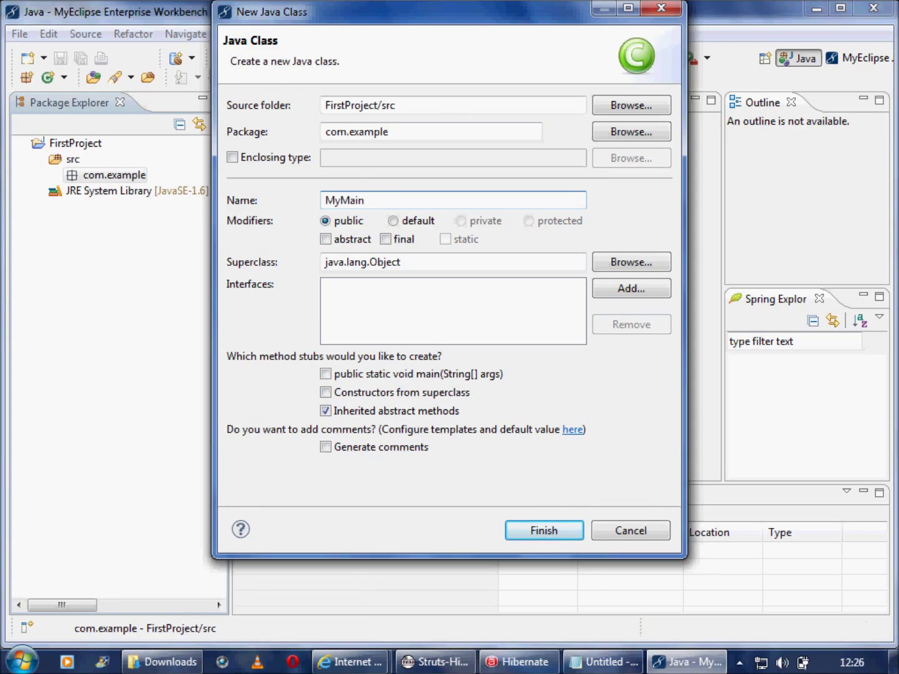
{"action": "left_click", "coordinate": [327, 375]}
{"action": "left_click", "coordinate": [532, 532]}
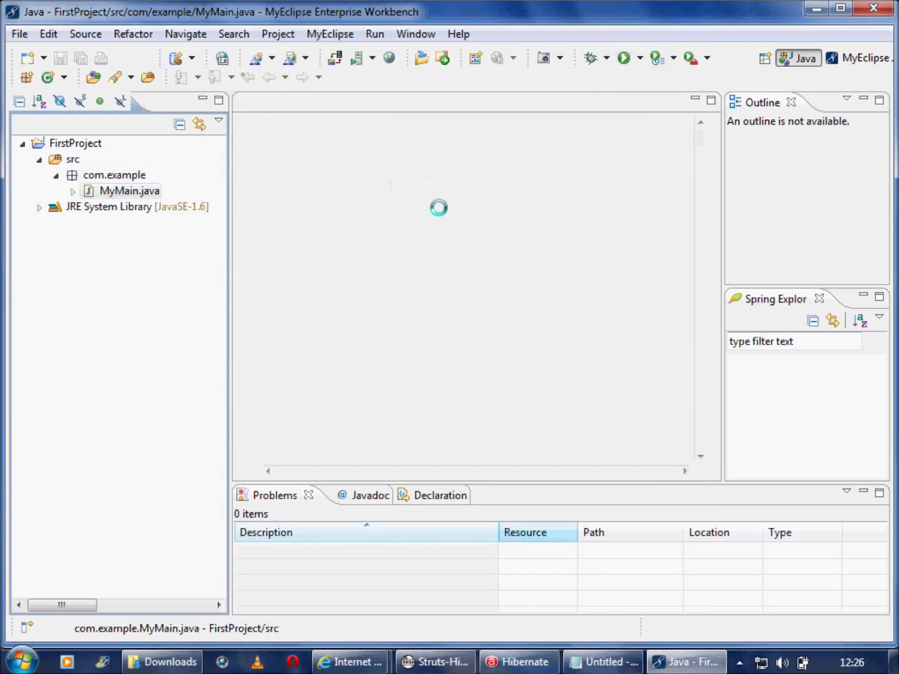
Make the Problems pane taller and insert an empty System.out.println(); statement below the TODO comment in the main method
{"action": "left_click_drag", "start_coordinate": [485, 482], "coordinate": [490, 438]}
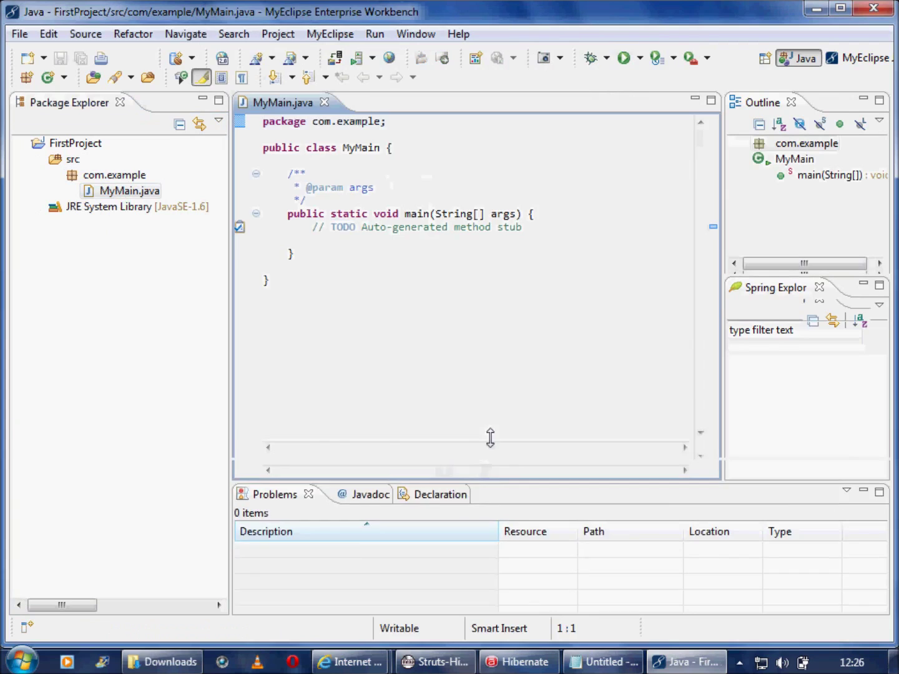
{"action": "left_click", "coordinate": [540, 227]}
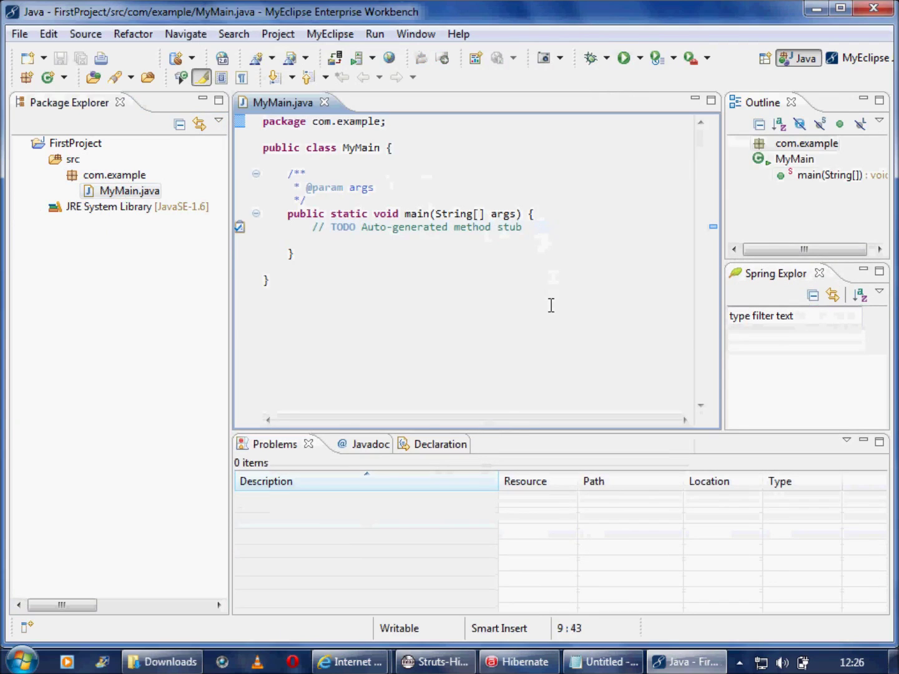
{"action": "key", "text": "Return"}
{"action": "key", "text": "Return"}
{"action": "type", "text": "sysout"}
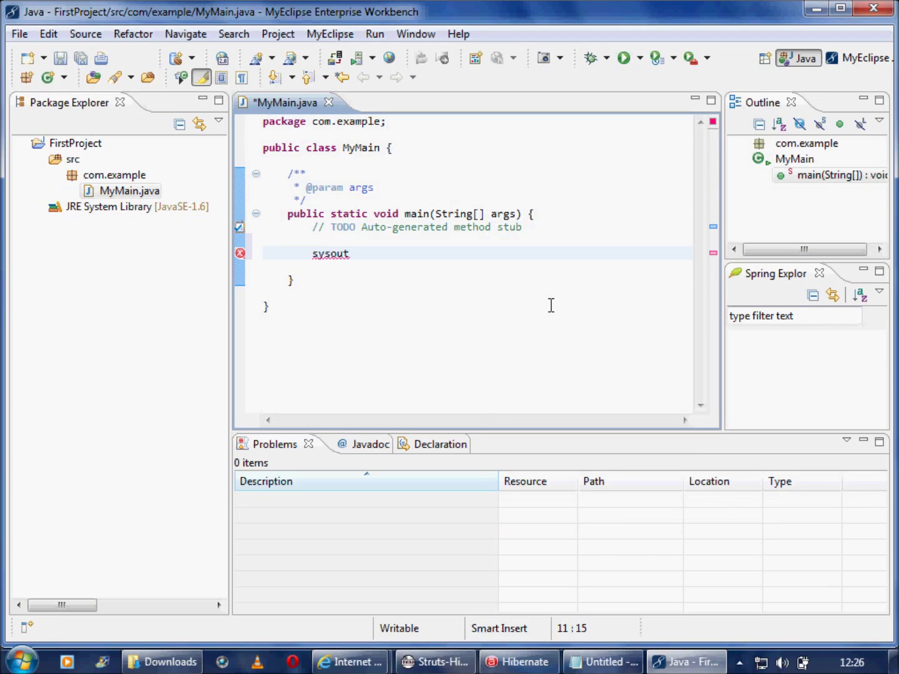
{"action": "key", "text": "ctrl+space"}
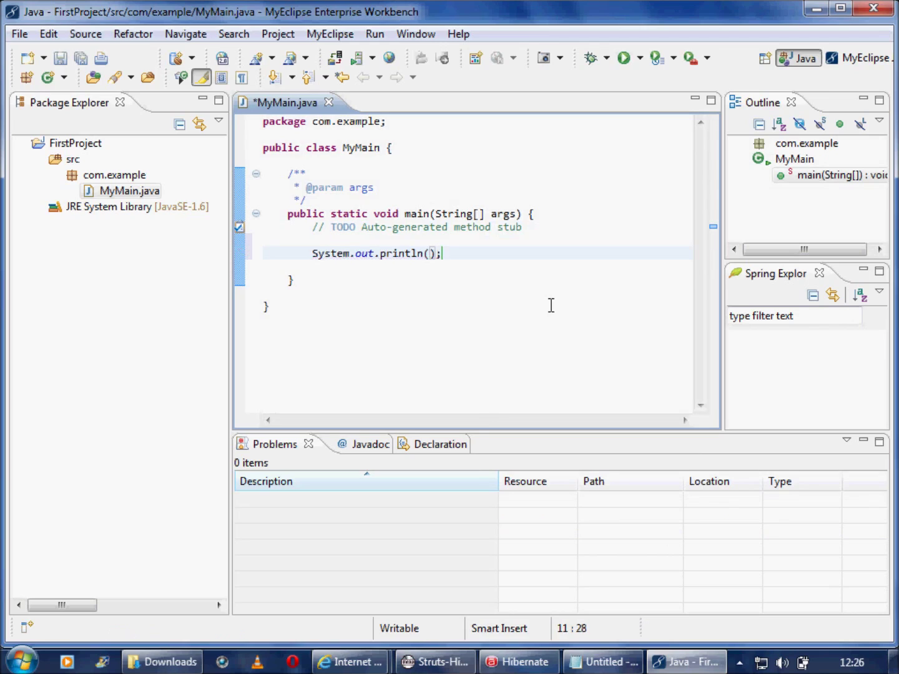
Set the println text to "Hi I am james bond!!" and save MyMain.java
{"action": "type", "text": "\""}
{"action": "type", "text": "Hi I am "}
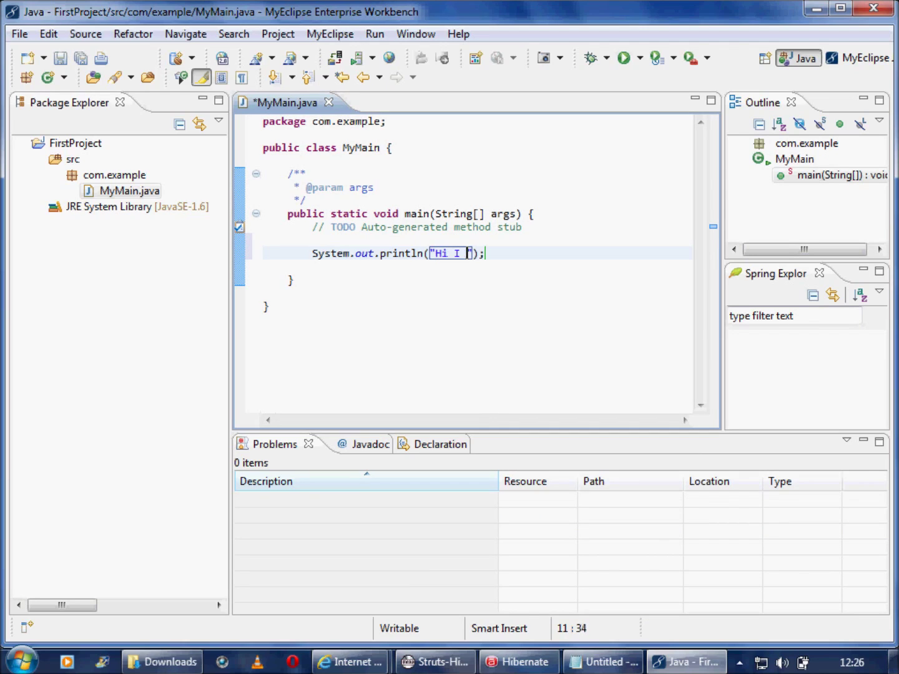
{"action": "type", "text": "james"}
{"action": "type", "text": "bond"}
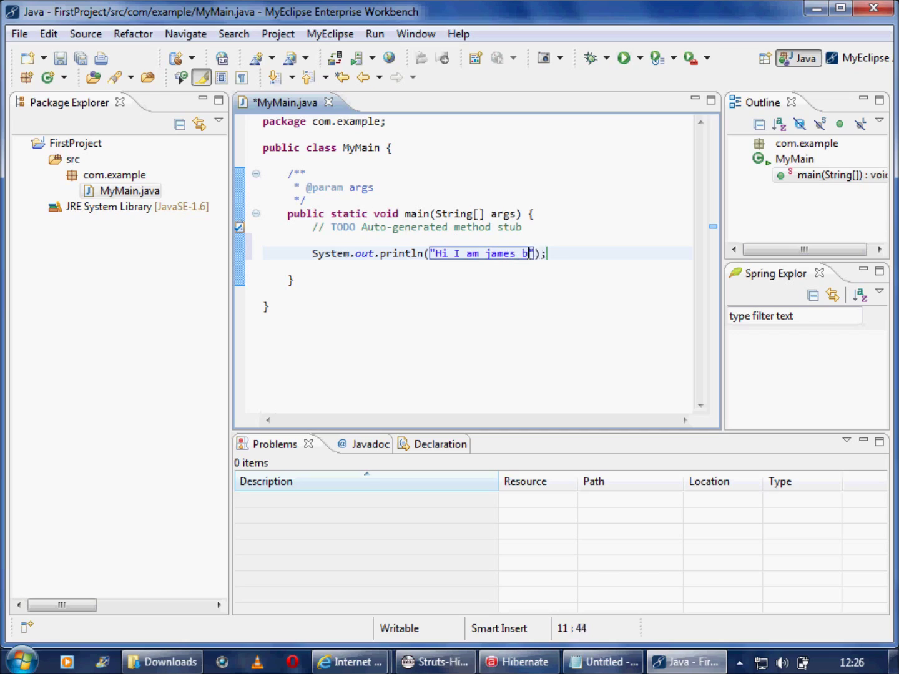
{"action": "type", "text": "!!"}
{"action": "left_click", "coordinate": [376, 315]}
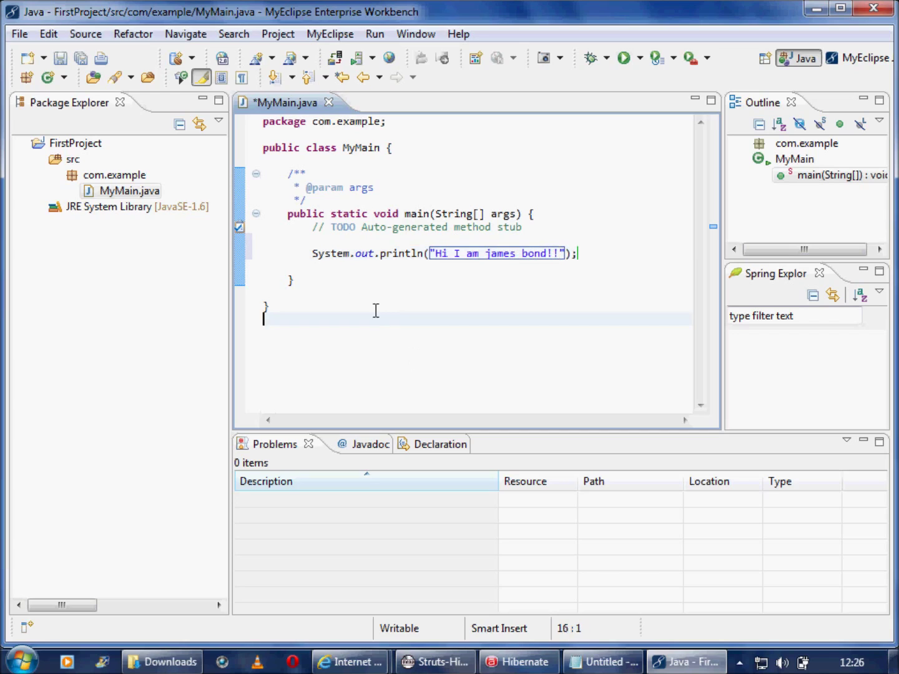
{"action": "left_click", "coordinate": [77, 58]}
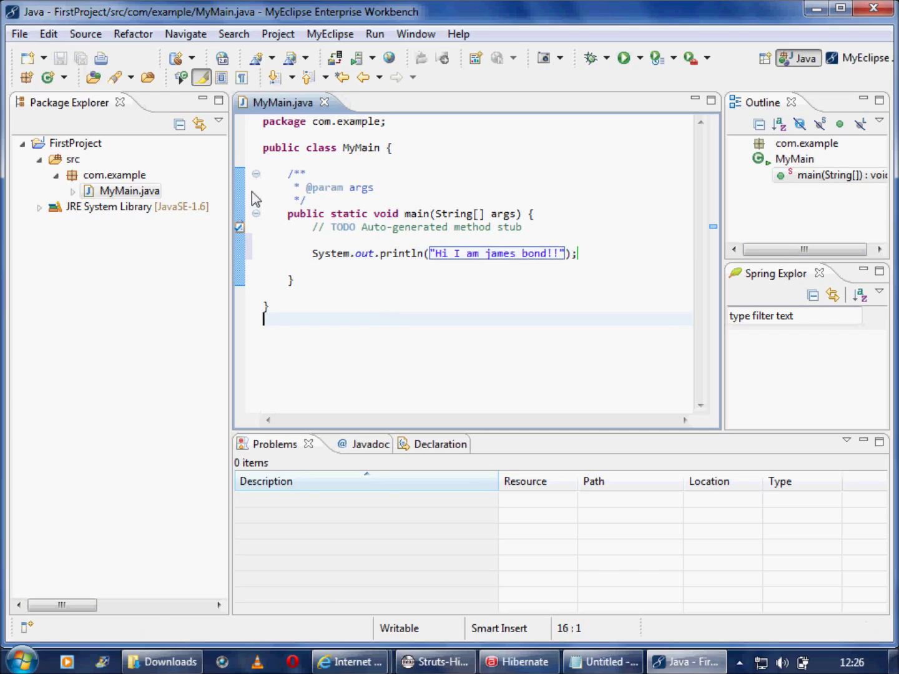
Run MyMain.java as a Java Application and select its printed line in the console
{"action": "right_click", "coordinate": [425, 191]}
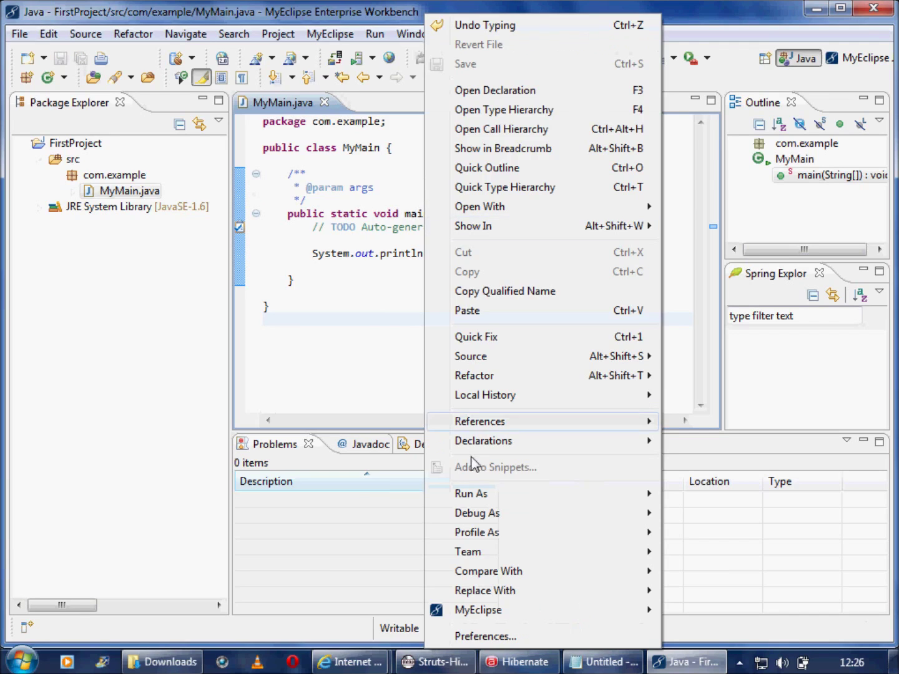
{"action": "mouse_move", "coordinate": [478, 499]}
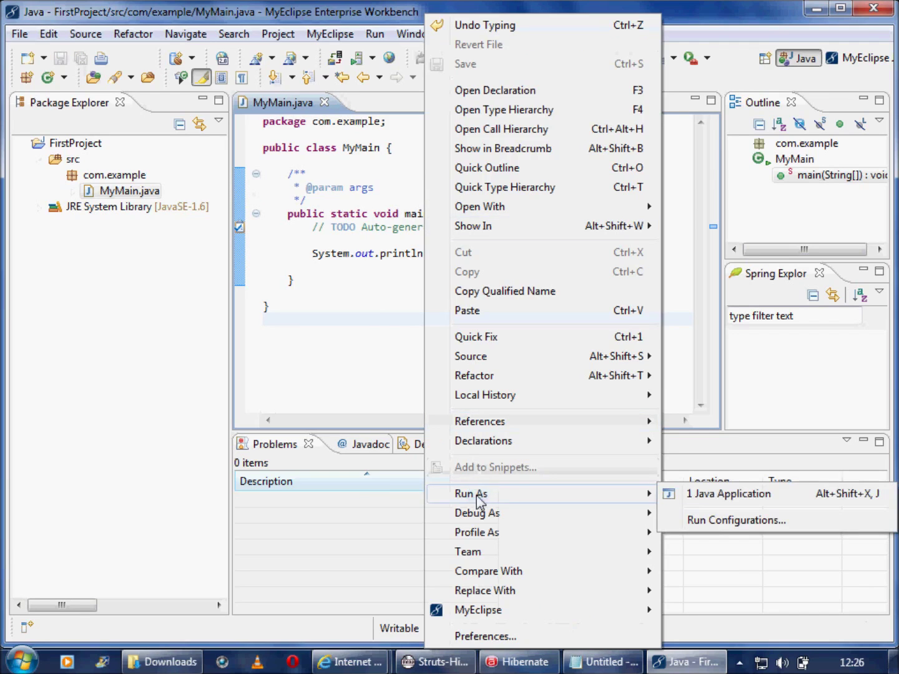
{"action": "left_click", "coordinate": [697, 495]}
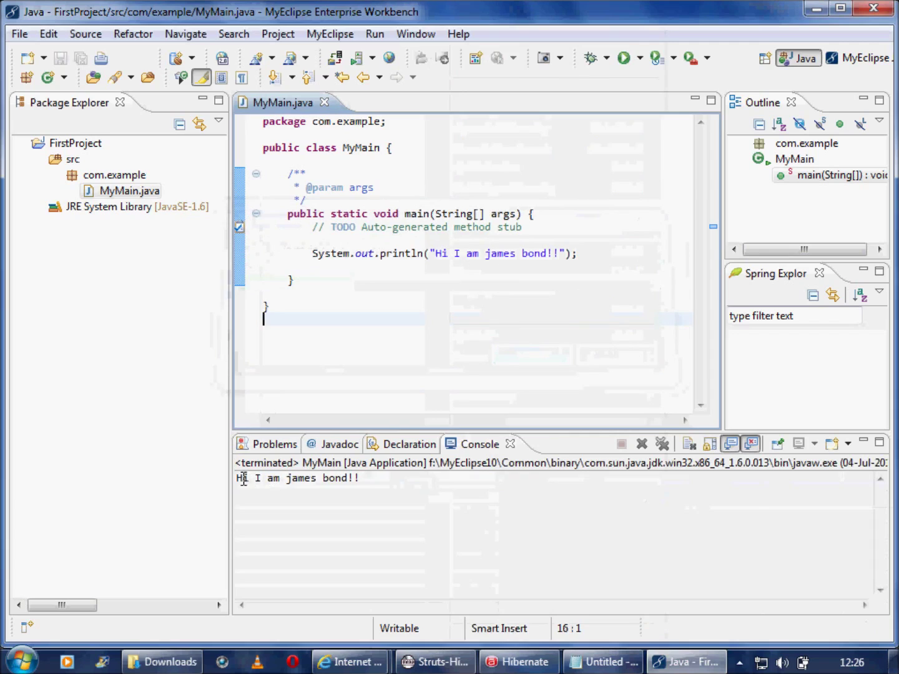
{"action": "left_click_drag", "start_coordinate": [236, 478], "coordinate": [370, 481]}
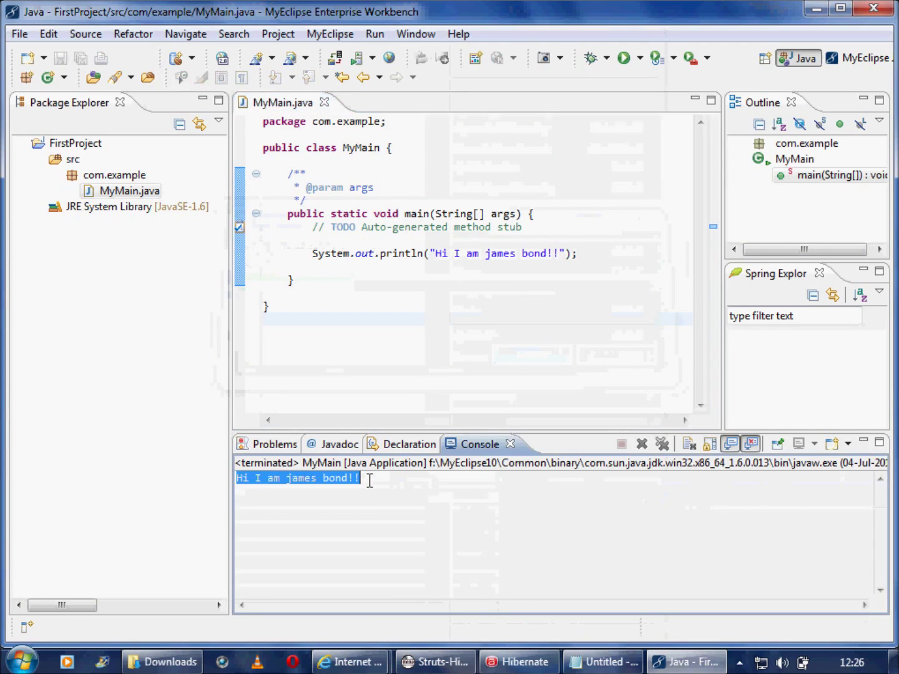
{"action": "left_click", "coordinate": [392, 355]}
View the Run As options offered for FirstProject
{"action": "left_click", "coordinate": [64, 147]}
{"action": "right_click", "coordinate": [64, 150]}
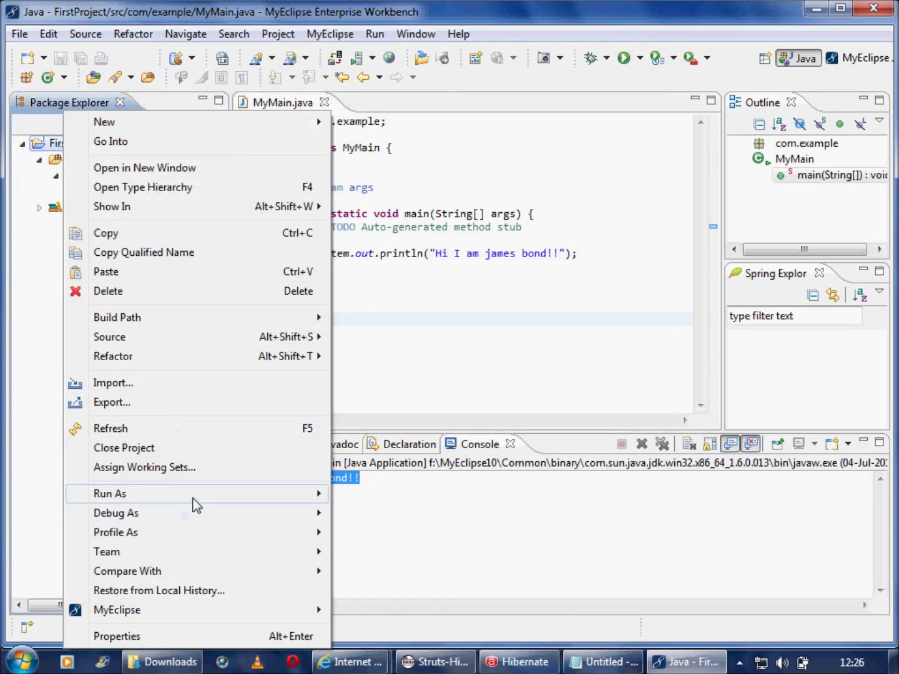
{"action": "mouse_move", "coordinate": [195, 503]}
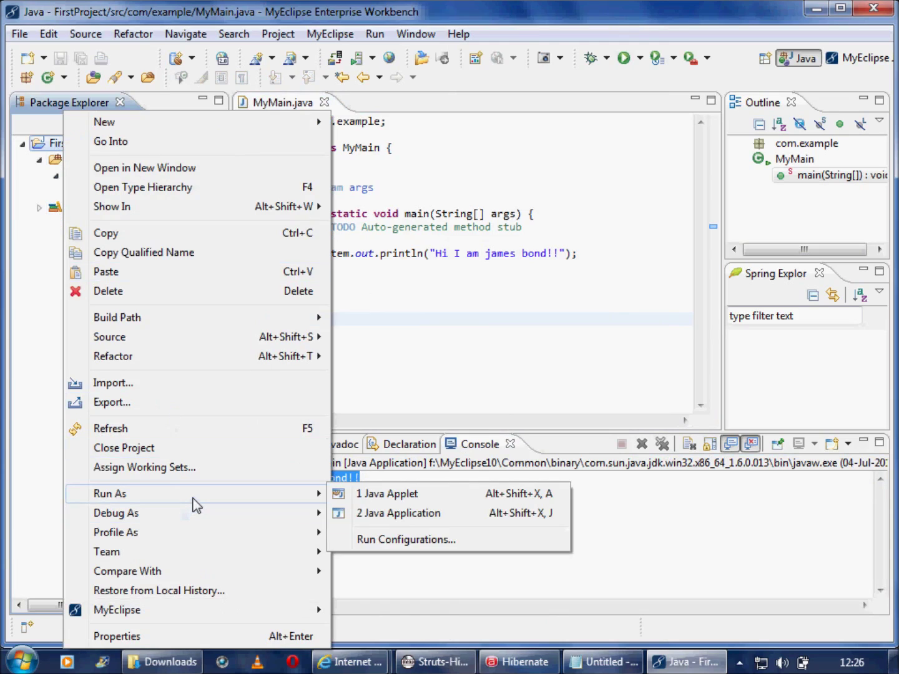
{"action": "left_click", "coordinate": [400, 513]}
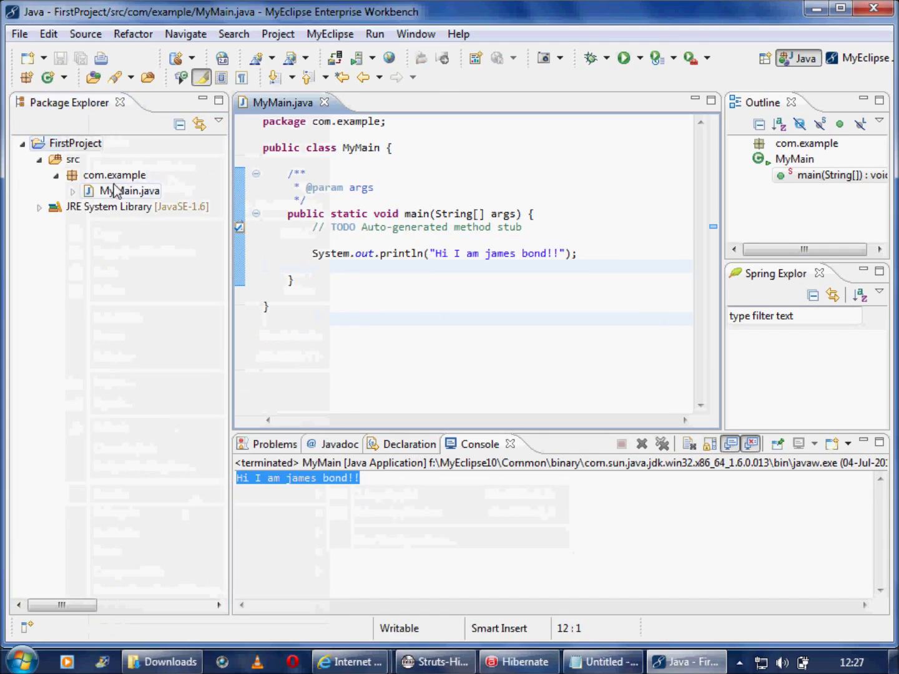
Review the Spring versions 2.5, 2.0 and 3.0 and their libraries in FirstProject's Add Spring Capabilities wizard, and close it without adding any
{"action": "right_click", "coordinate": [63, 145]}
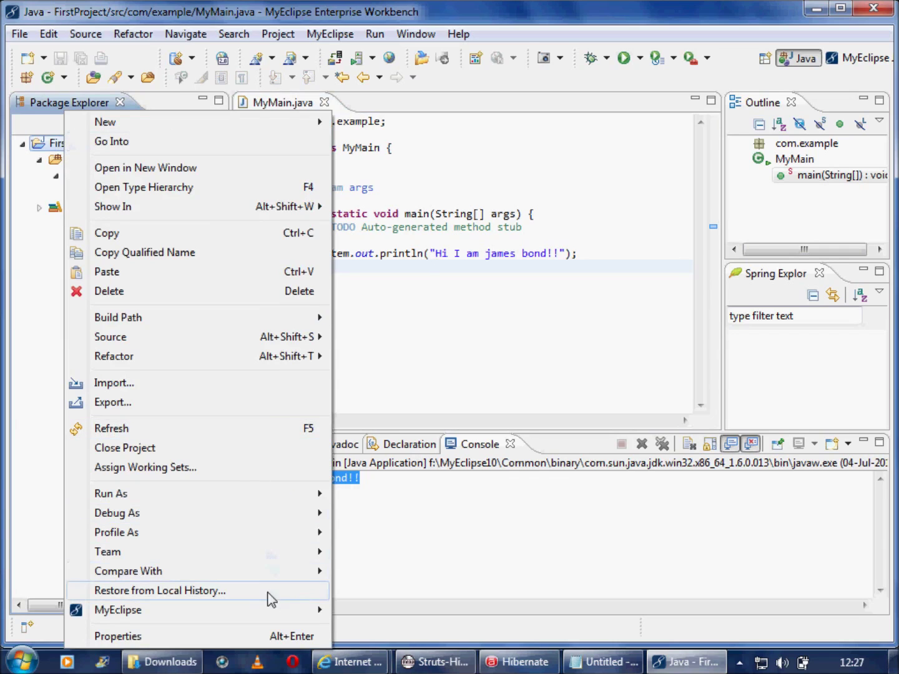
{"action": "mouse_move", "coordinate": [265, 613]}
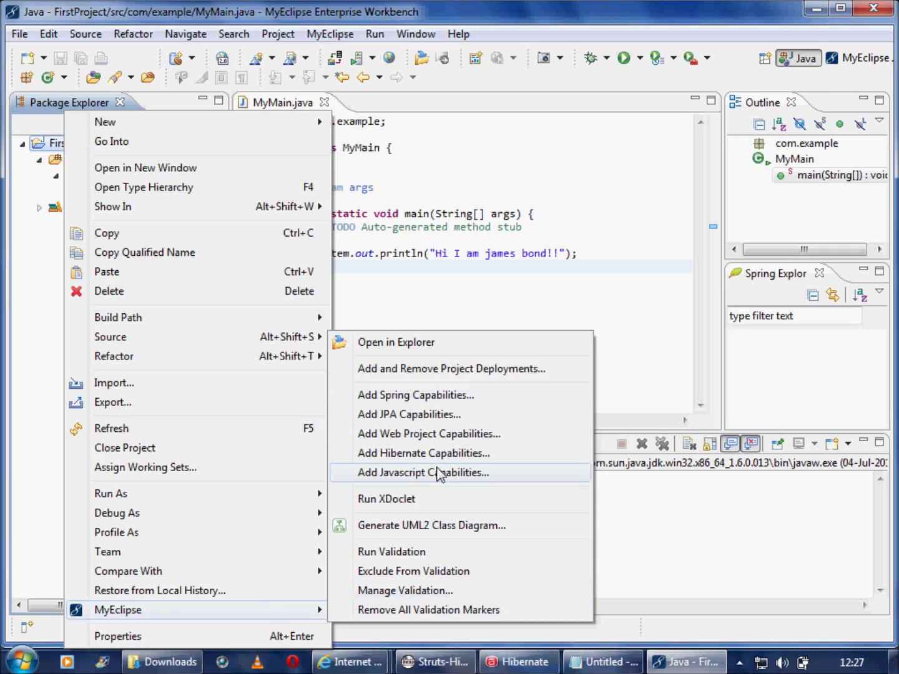
{"action": "left_click", "coordinate": [429, 395]}
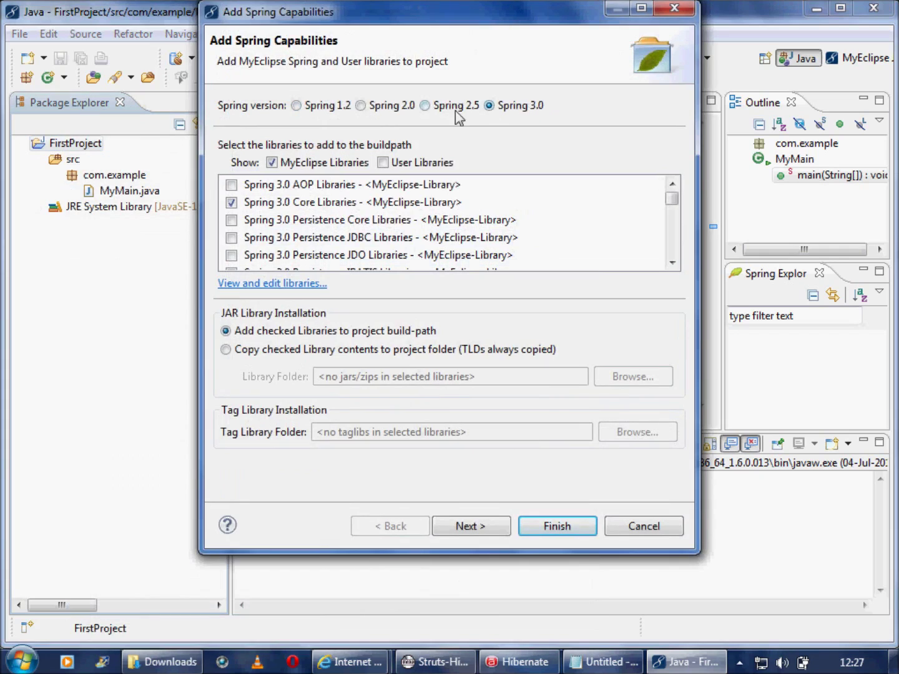
{"action": "left_click", "coordinate": [425, 106]}
{"action": "left_click", "coordinate": [362, 106]}
{"action": "left_click", "coordinate": [489, 105]}
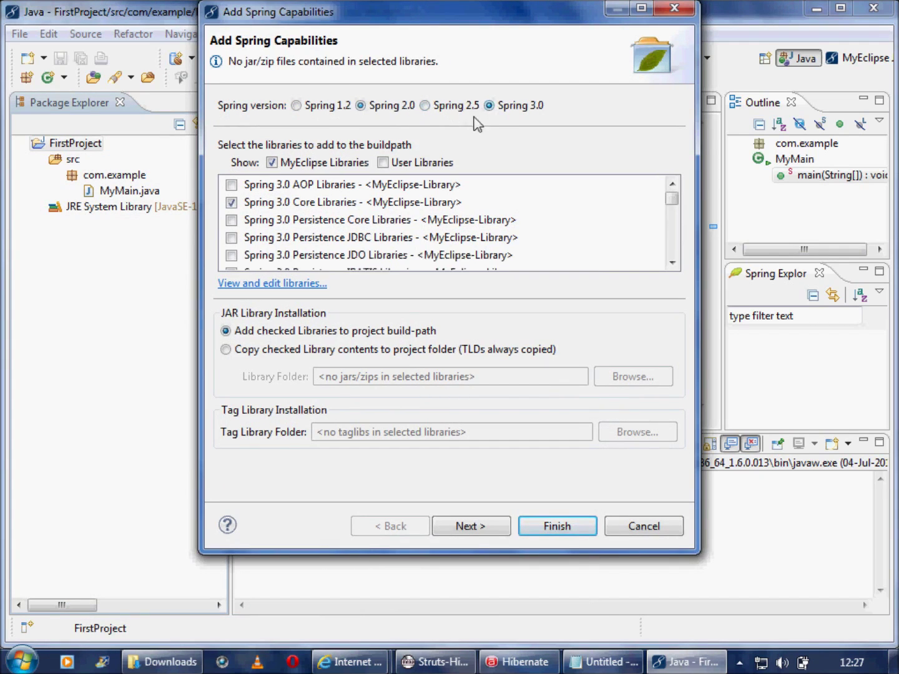
{"action": "mouse_move", "coordinate": [671, 198]}
{"action": "left_mouse_down"}
{"action": "mouse_move", "coordinate": [674, 272]}
{"action": "mouse_move", "coordinate": [673, 201]}
{"action": "left_mouse_up"}
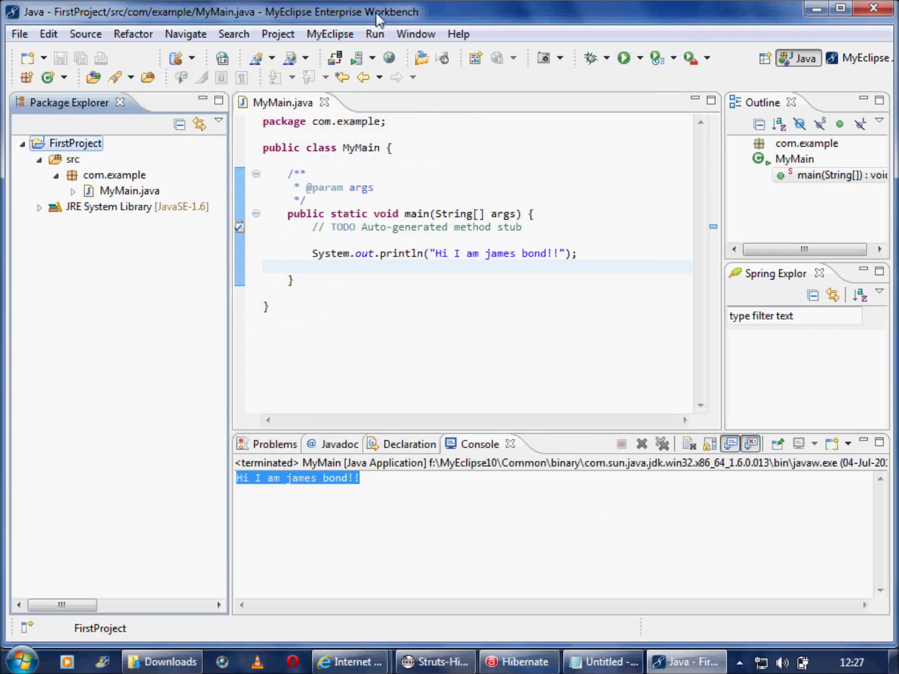
{"action": "left_click", "coordinate": [467, 226]}
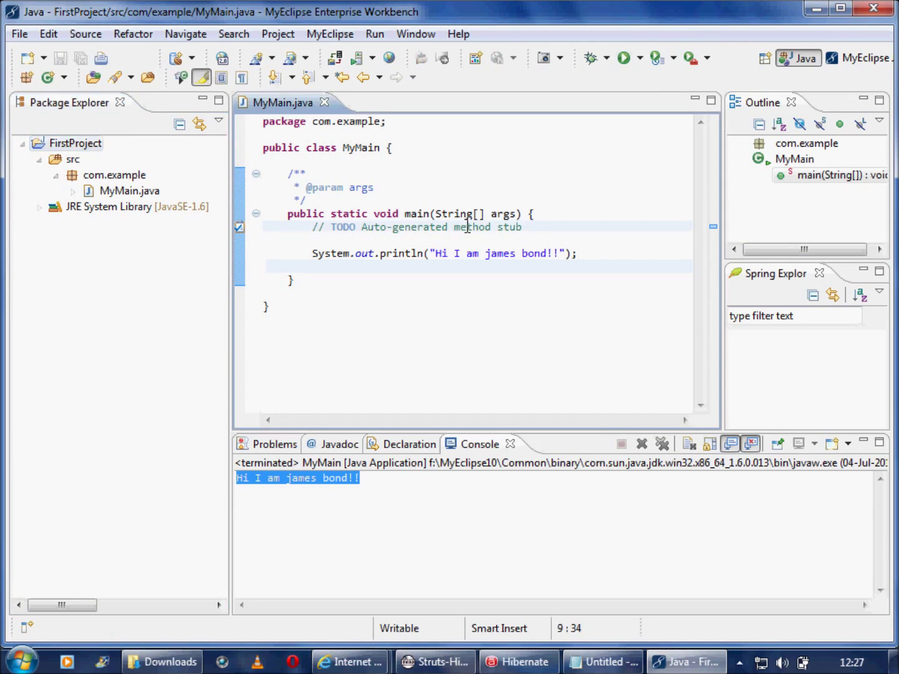